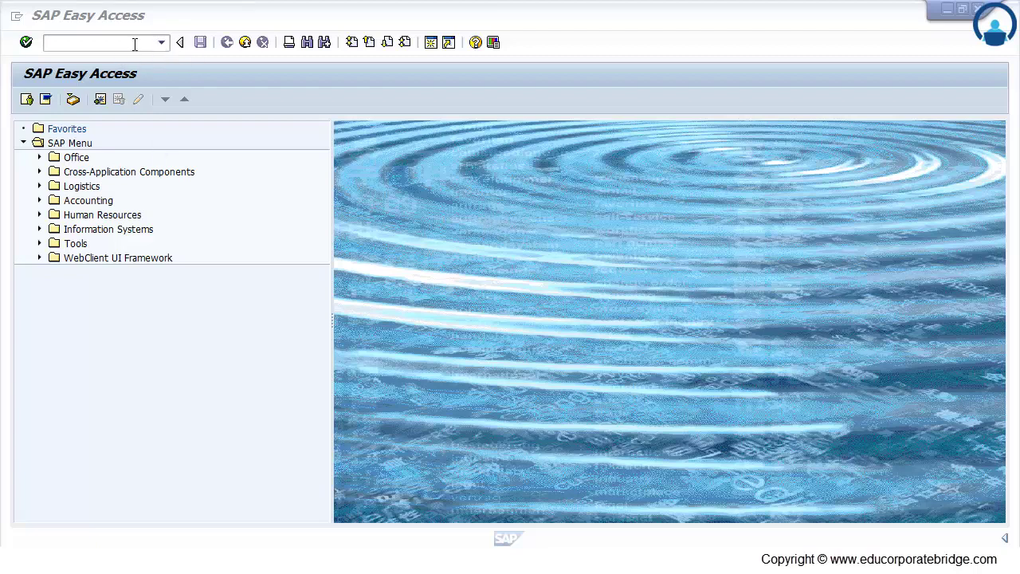
Start the Project Builder with transaction code CJ20N
click(101, 46)
text(d)
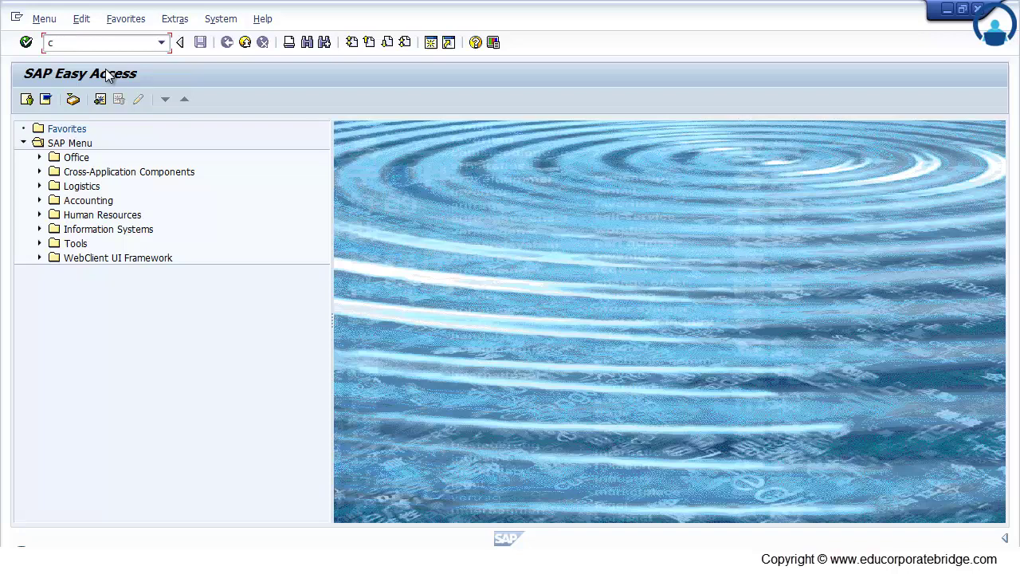
text(l)
text(20N)
key(Return)
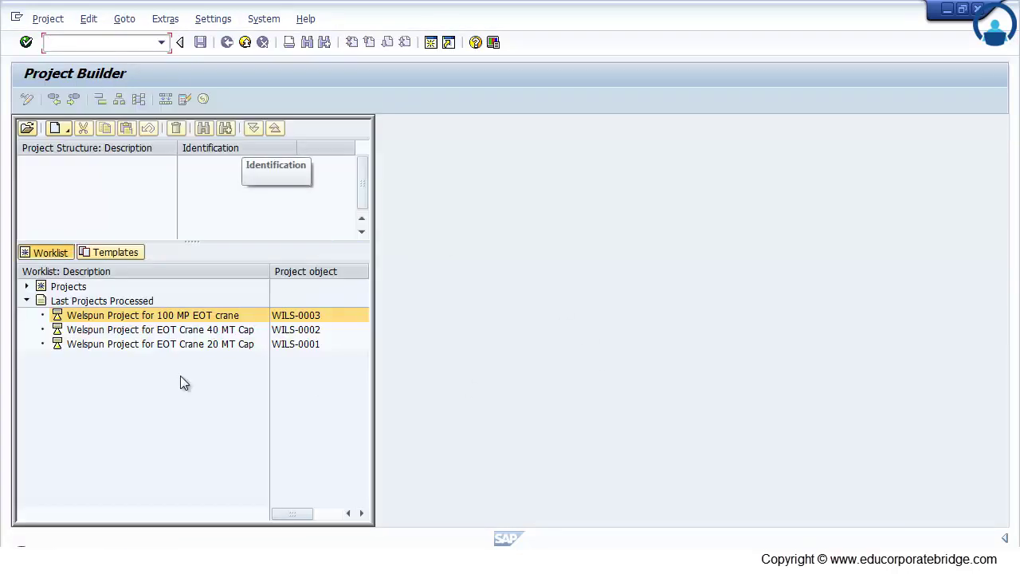
Open the last-processed project "Welspun Project for EOT Crane 20 MT Cap" (WILS-0001) and expand its whole structure
double_click(230, 344)
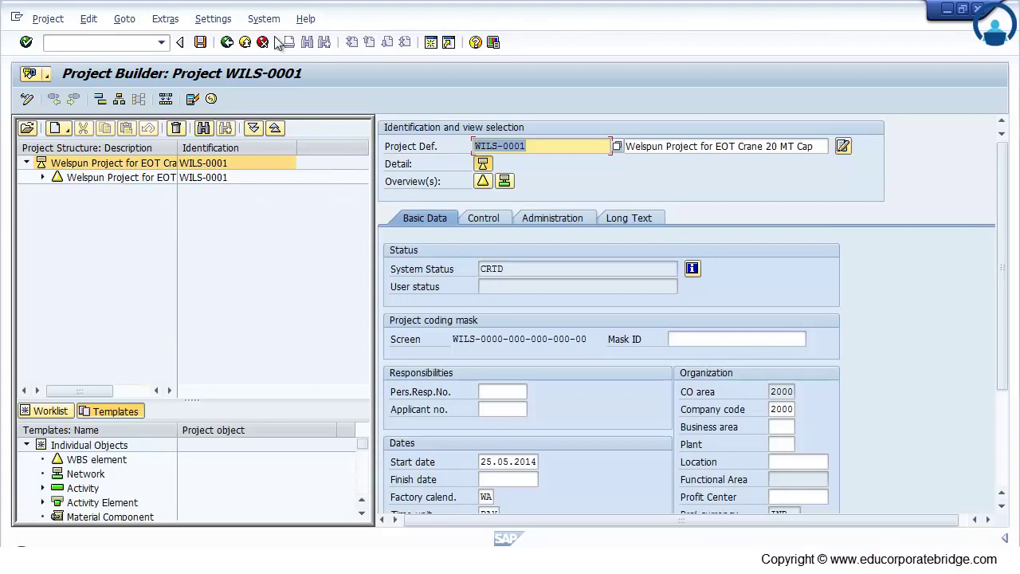
click(252, 128)
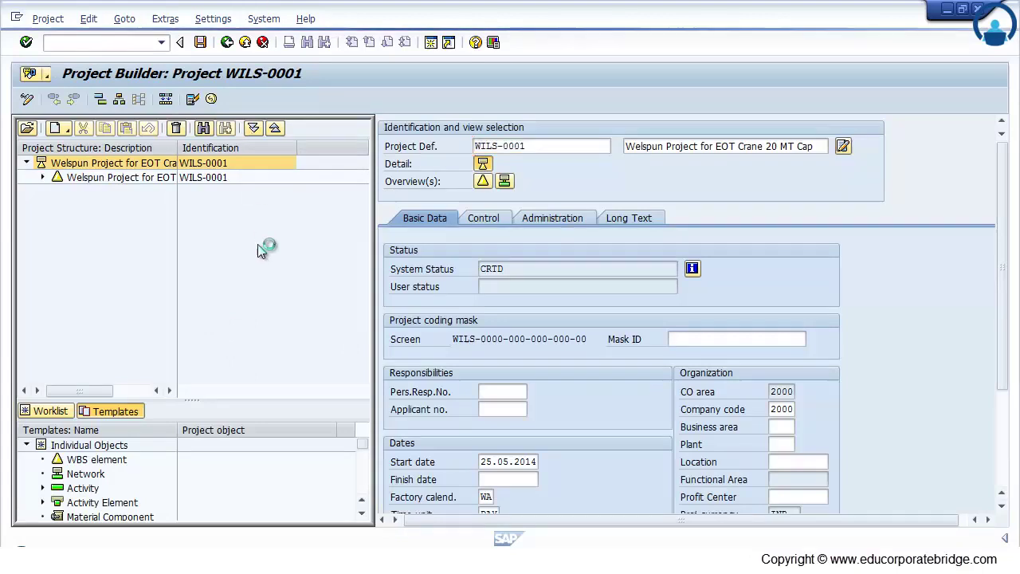
scroll(367, 287, down, 3)
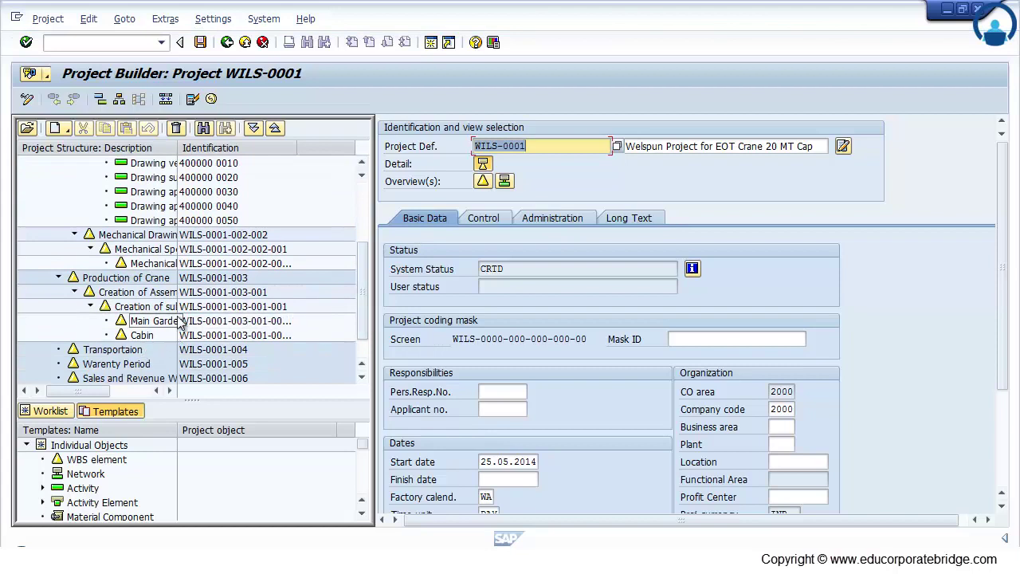
Create a network described as "Cabin" under the Cabin WBS element of the crane's sub assembly
click(215, 338)
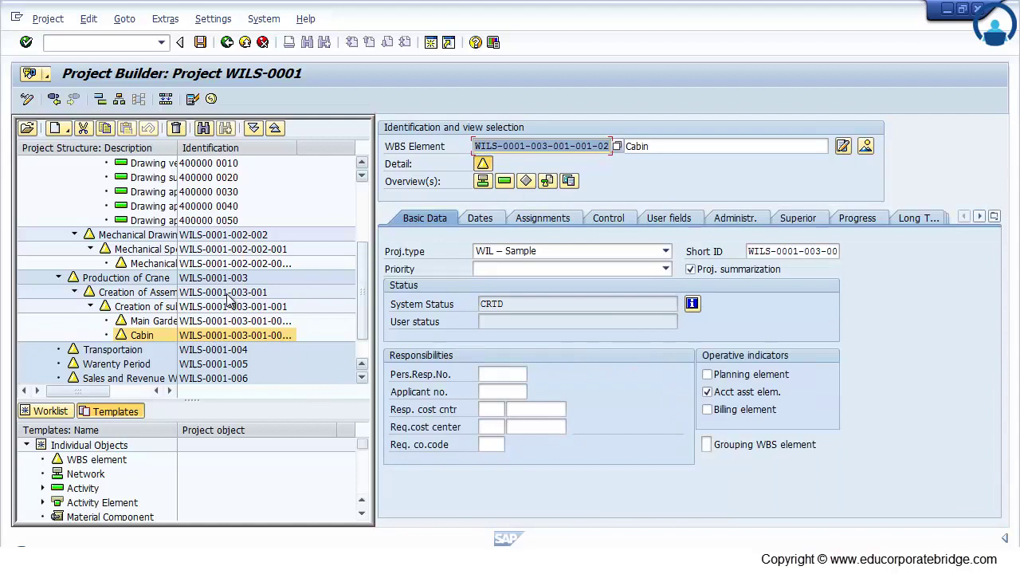
click(226, 336)
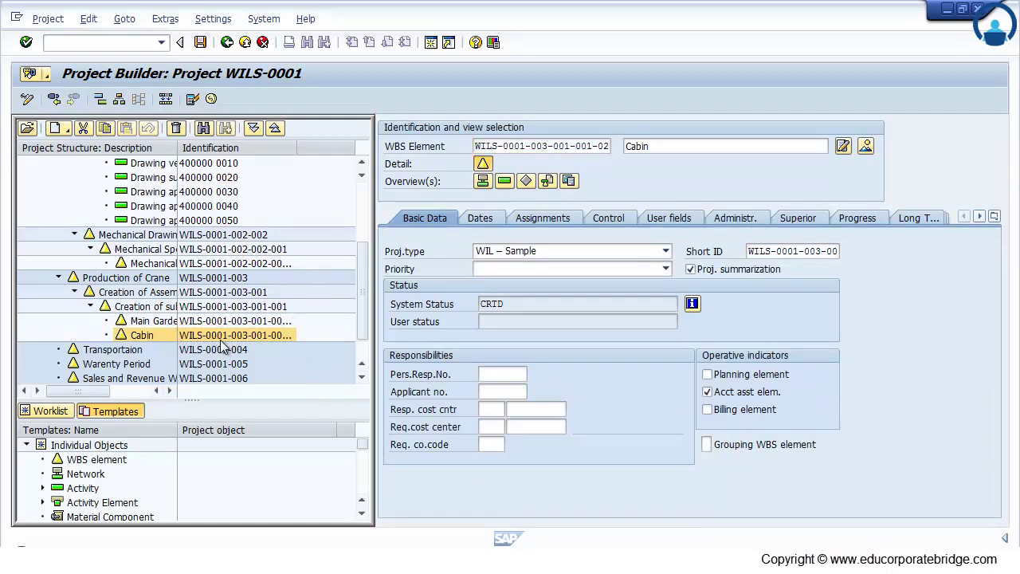
right_click(225, 341)
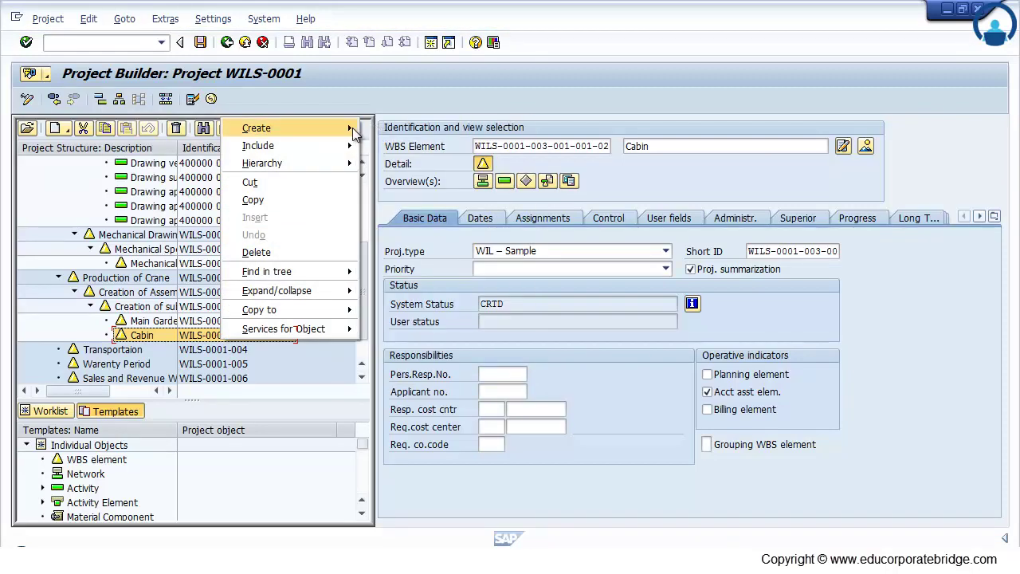
mouse_move(350, 129)
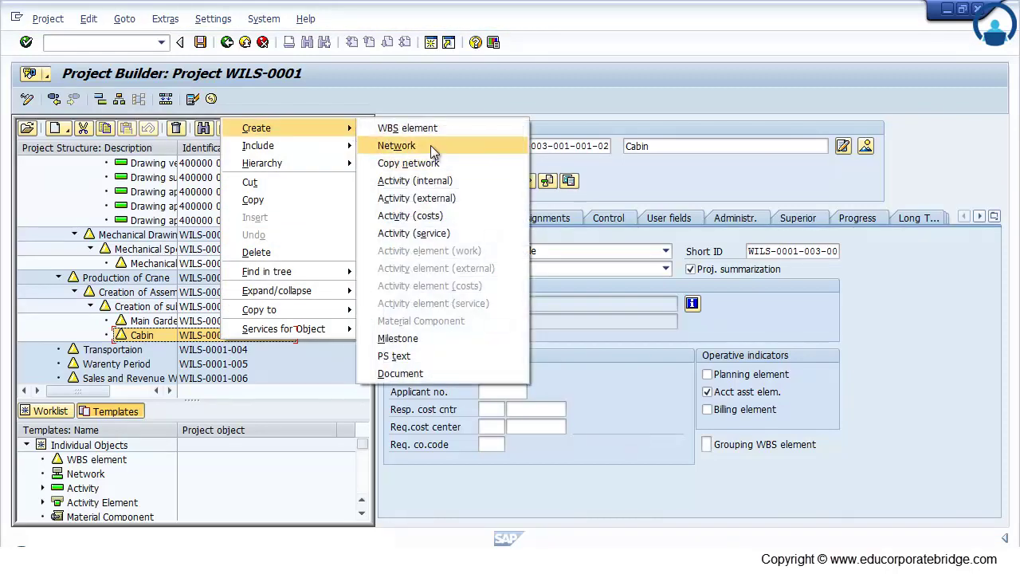
click(431, 145)
click(599, 144)
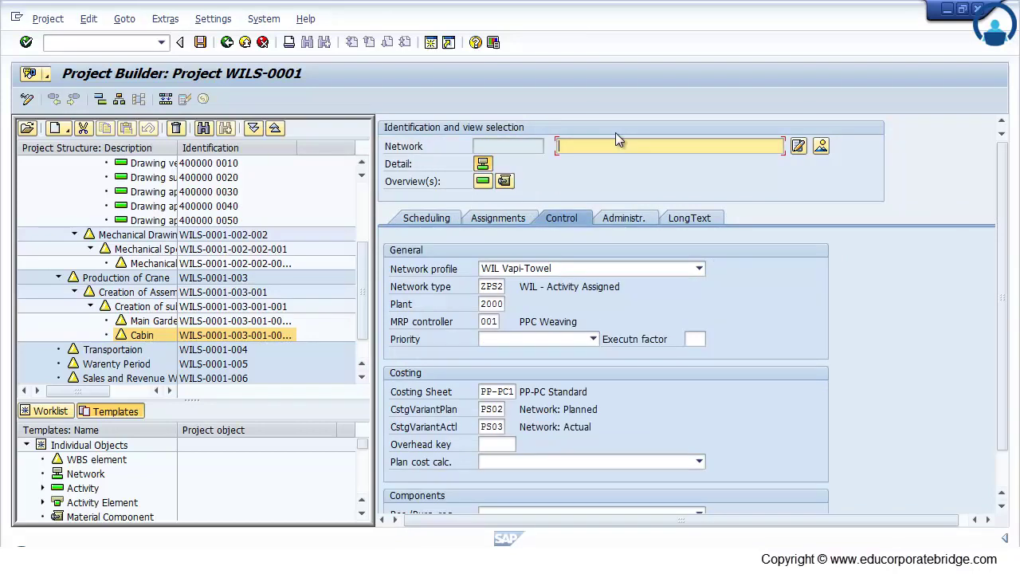
text(Cabin)
key(Return)
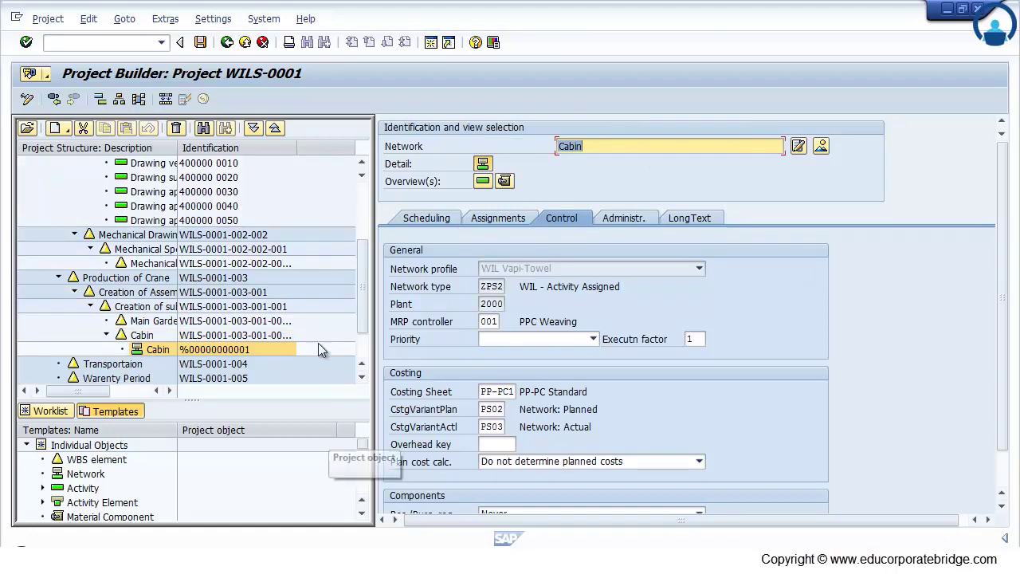
In the Cabin network's activity overview, enter activity 0010 "Internal Activity for Cabin" and service-type activity 0020 "Service activity for cabin"
click(364, 374)
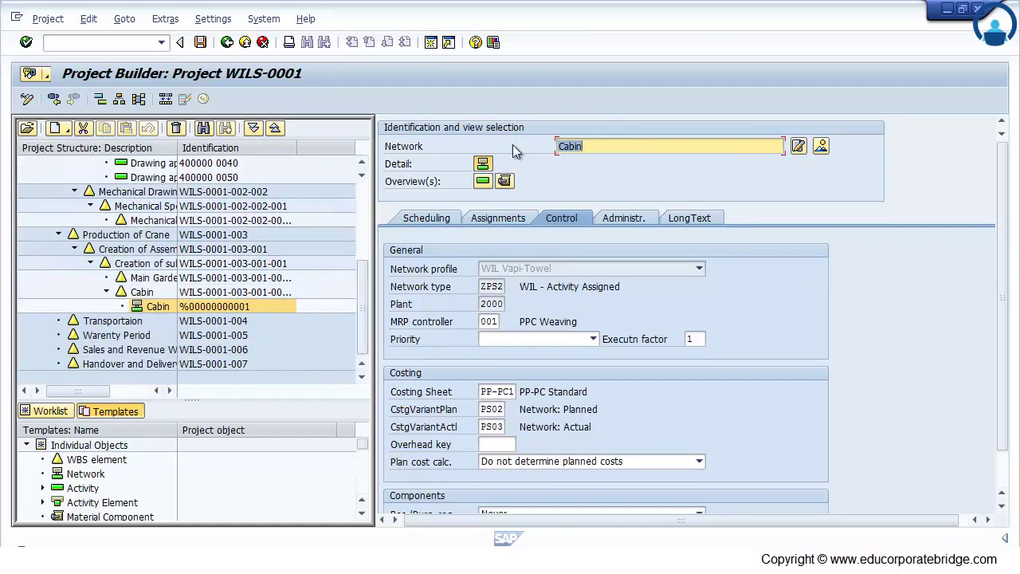
click(482, 168)
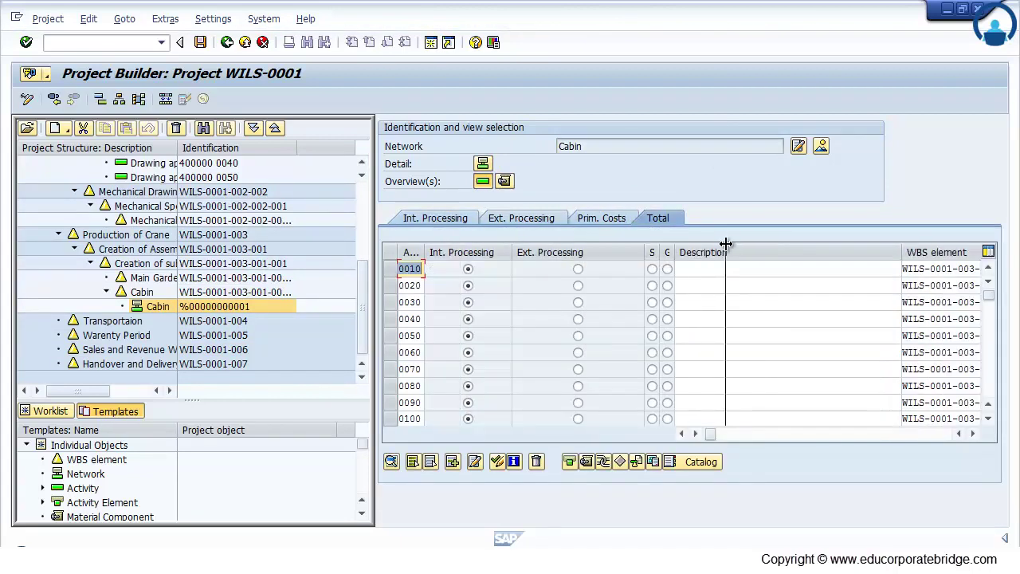
click(770, 268)
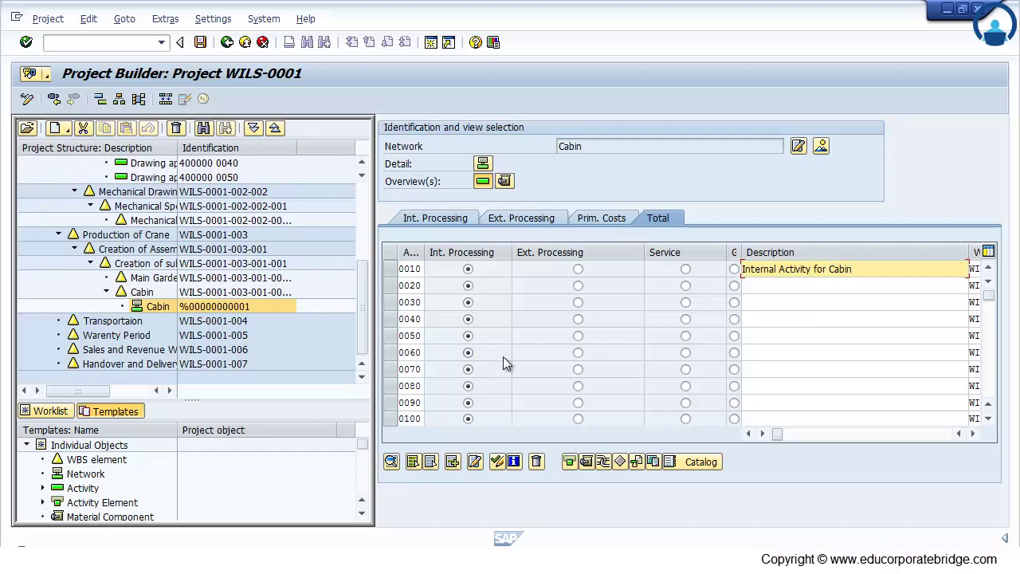
click(685, 285)
click(763, 285)
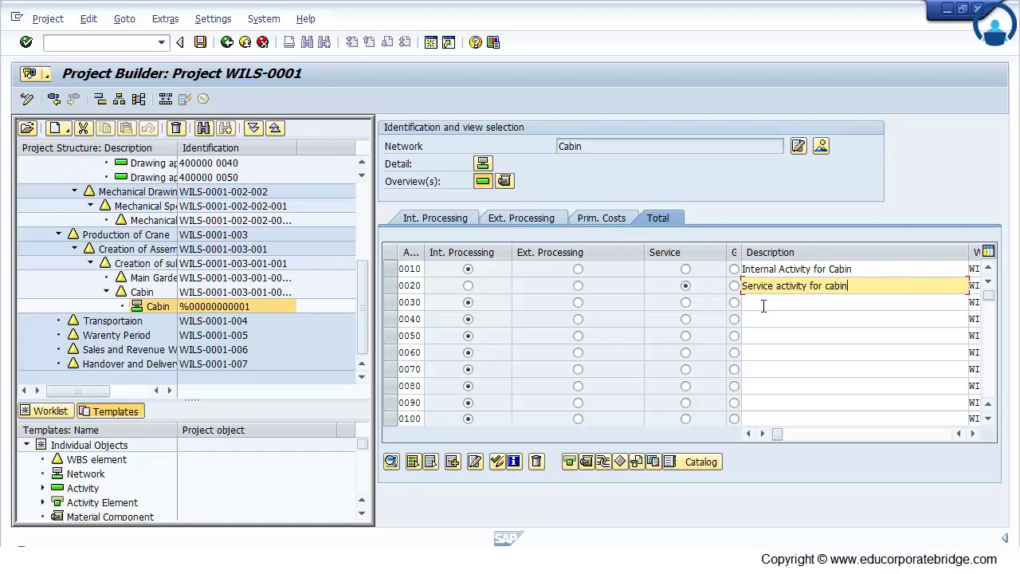
key(Return)
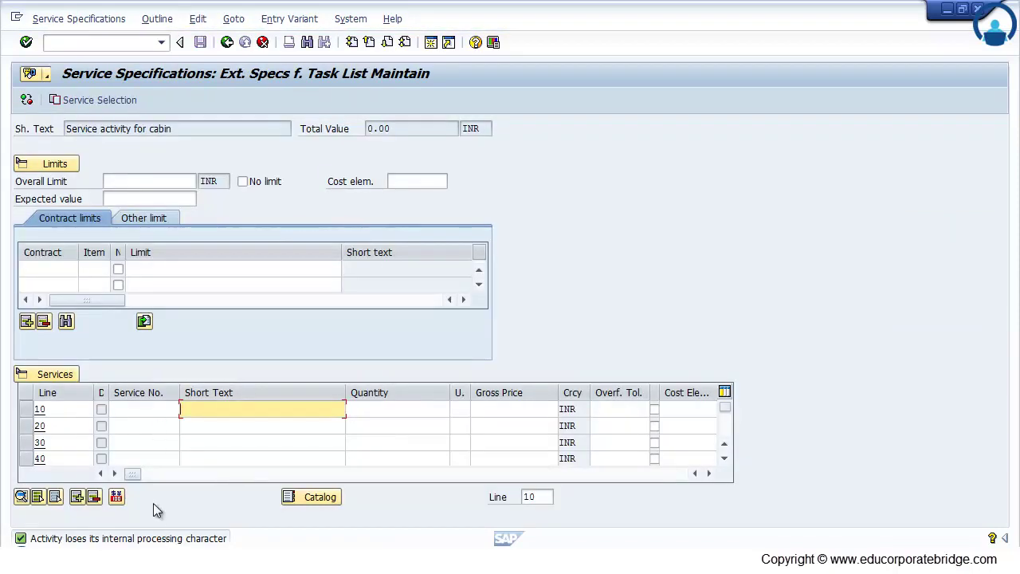
Search the service numbers with the main item restriction cleared and assign HIRING SERVICES to service line 10
click(166, 407)
click(184, 411)
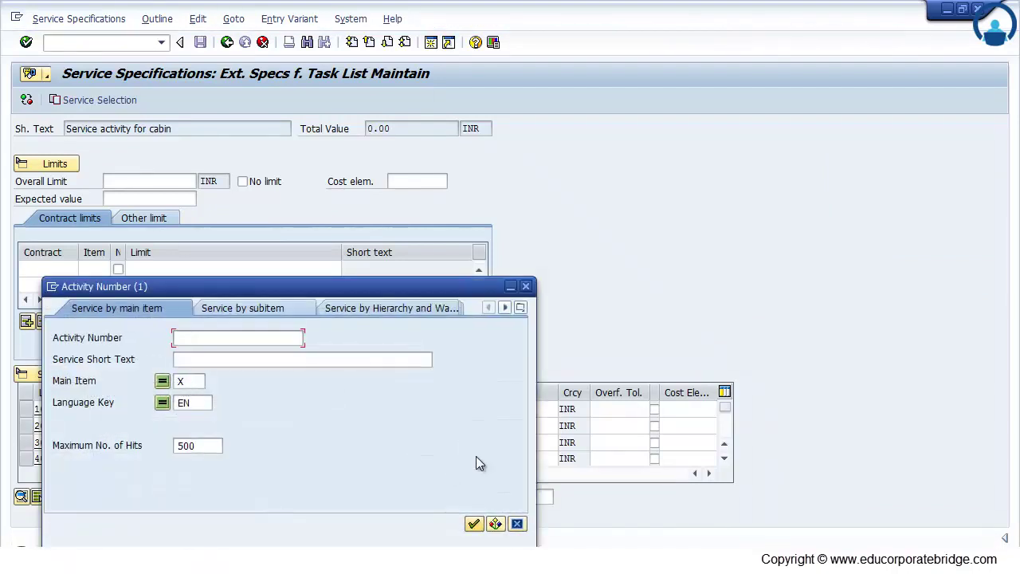
drag(425, 291, 862, 204)
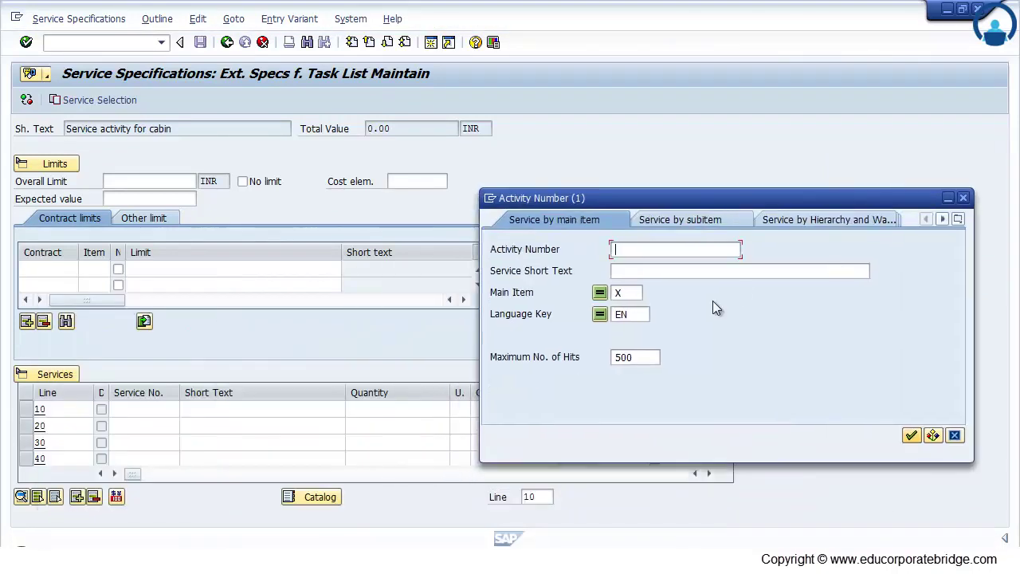
click(629, 292)
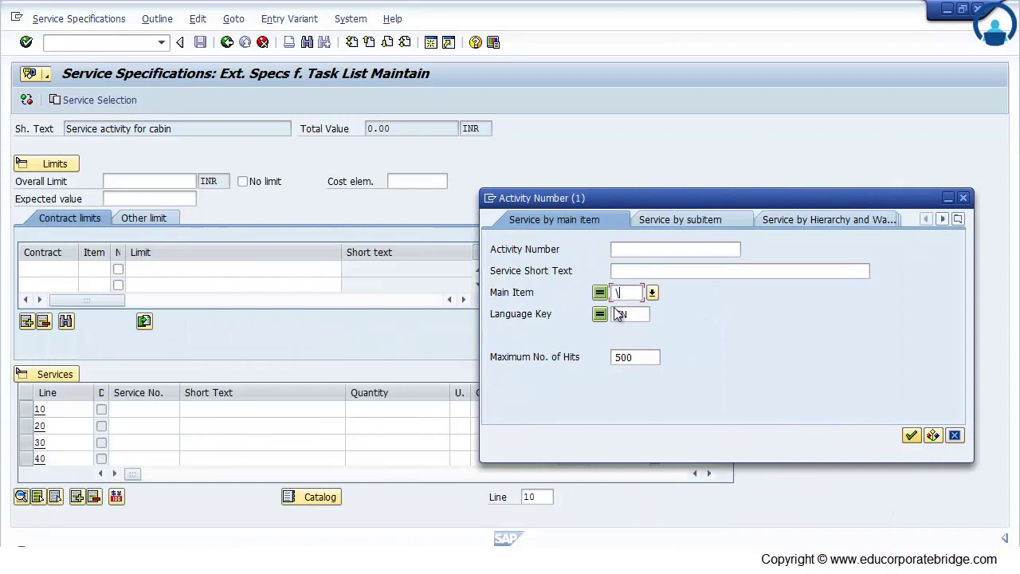
key(Return)
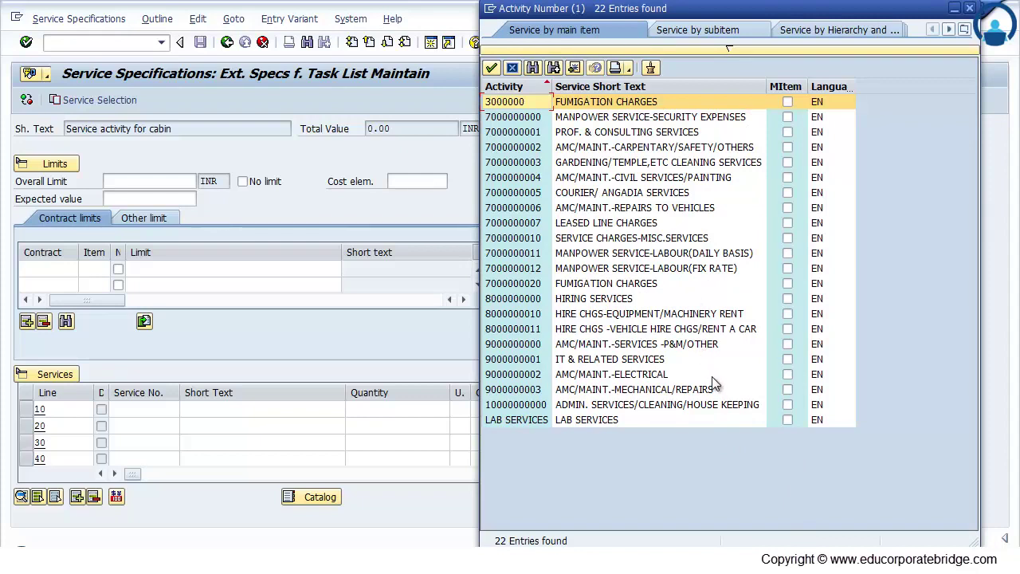
click(637, 298)
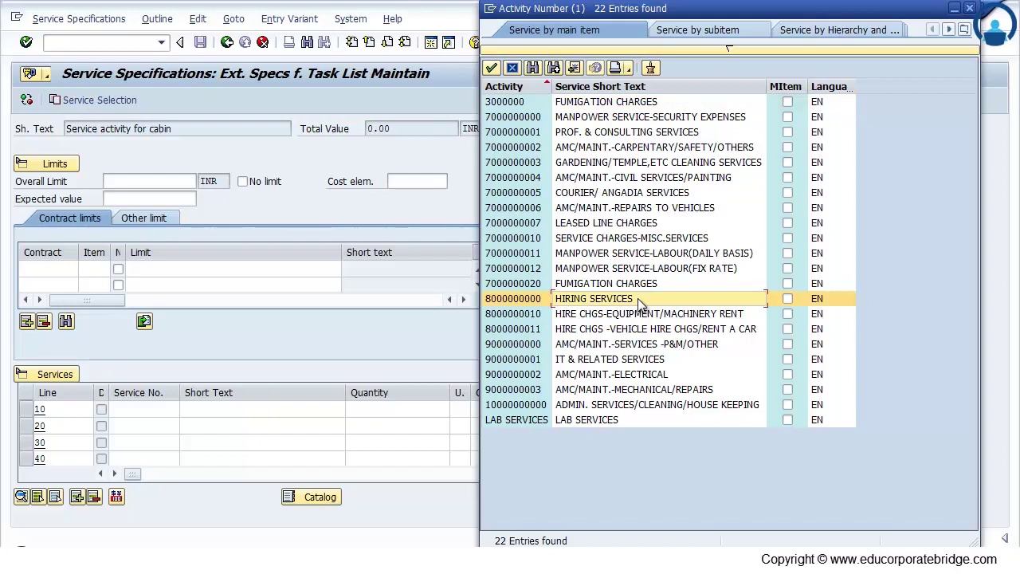
double_click(637, 298)
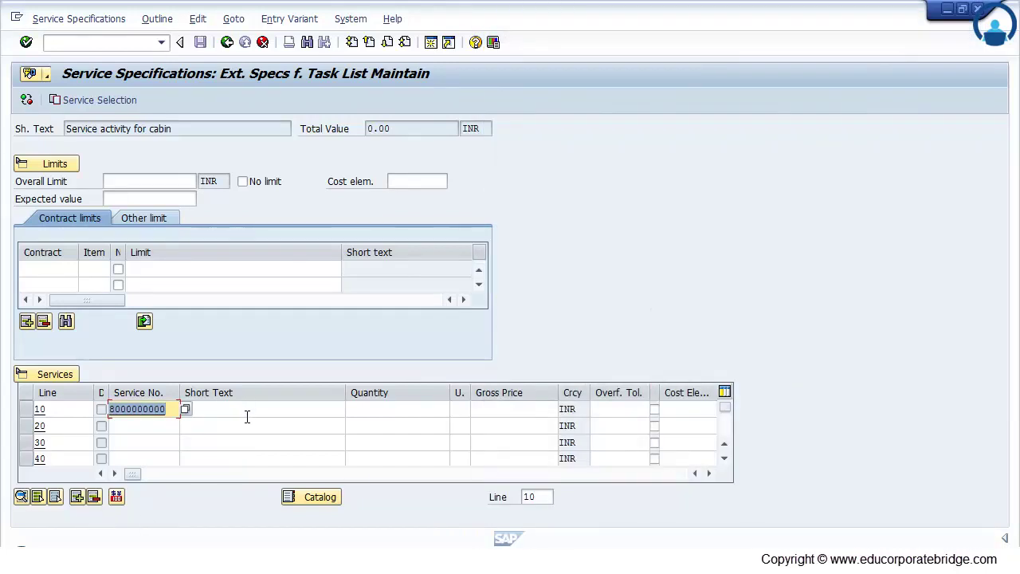
key(Return)
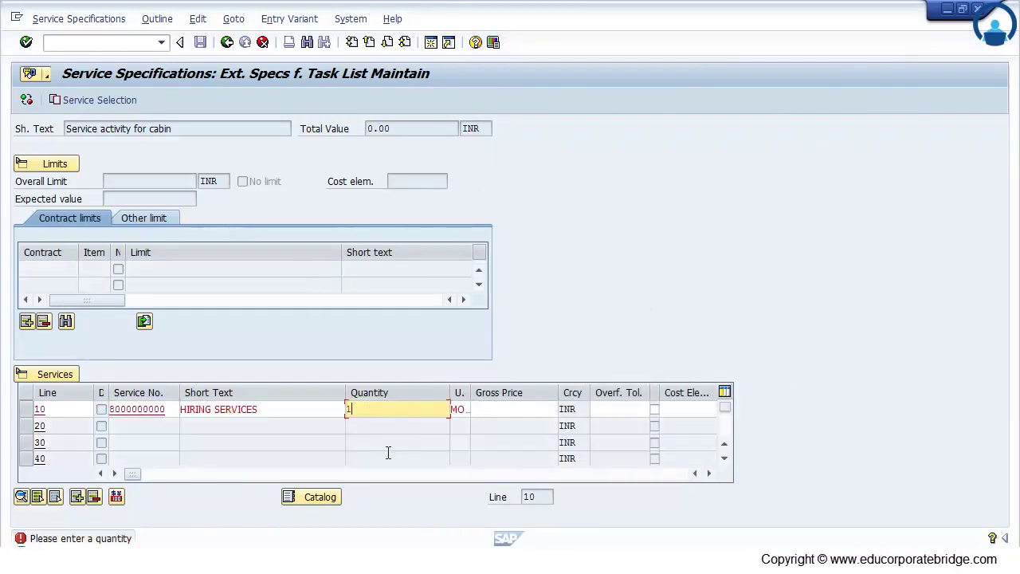
Give the HIRING SERVICES line a quantity of 100 and a gross price of 2000 INR
text(100)
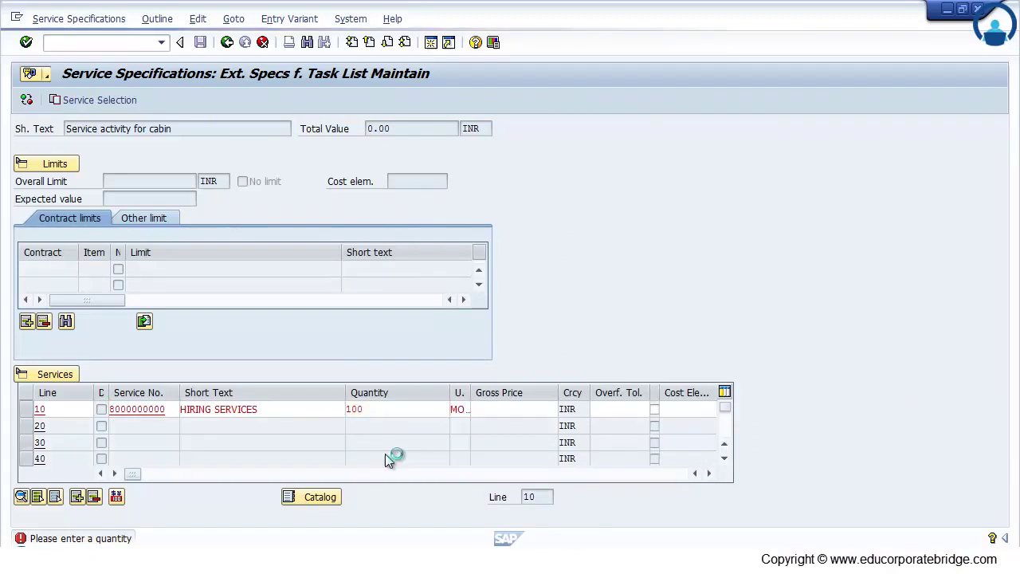
key(Return)
click(545, 408)
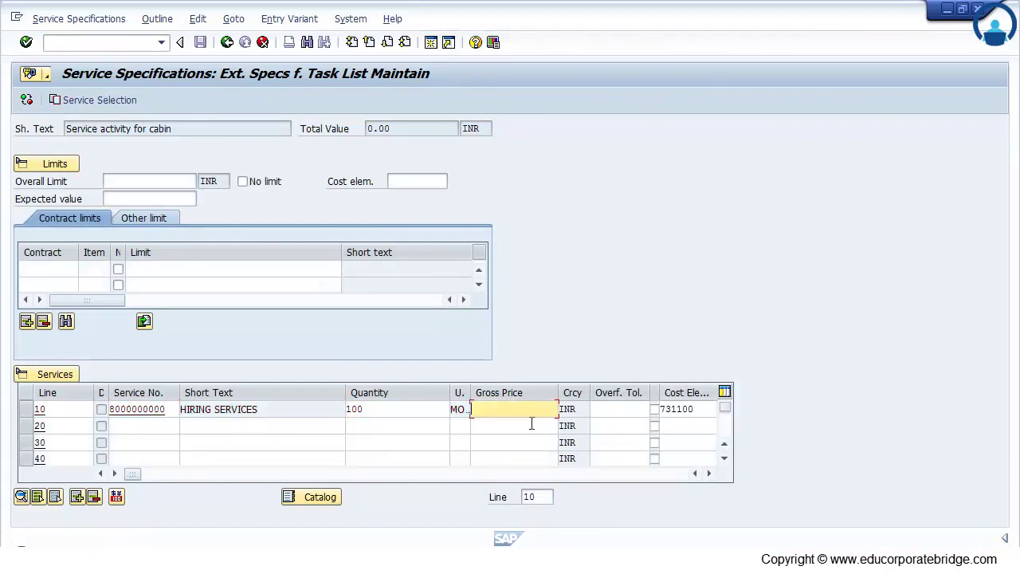
click(707, 413)
drag(706, 413, 606, 420)
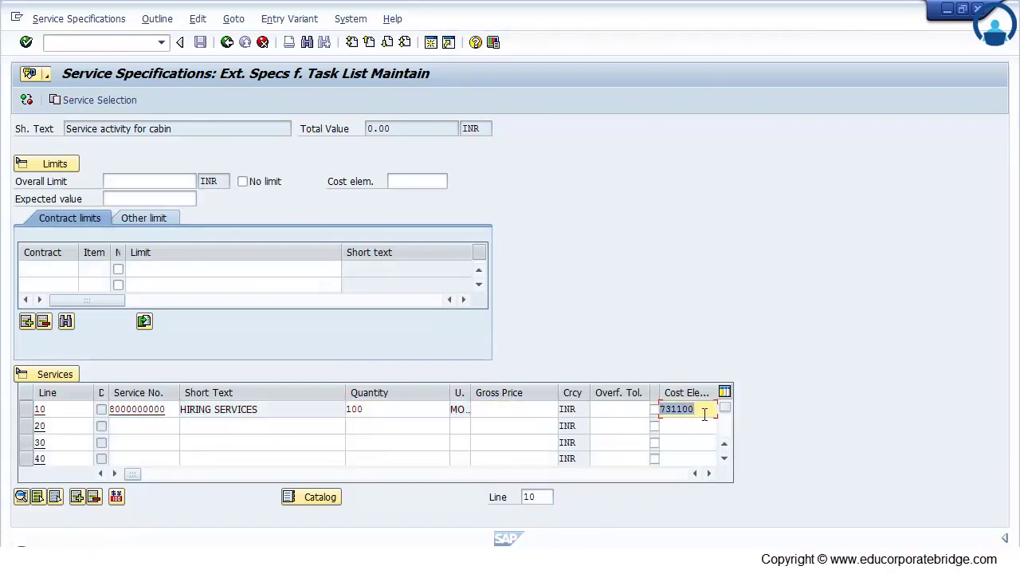
drag(702, 413, 595, 414)
click(502, 408)
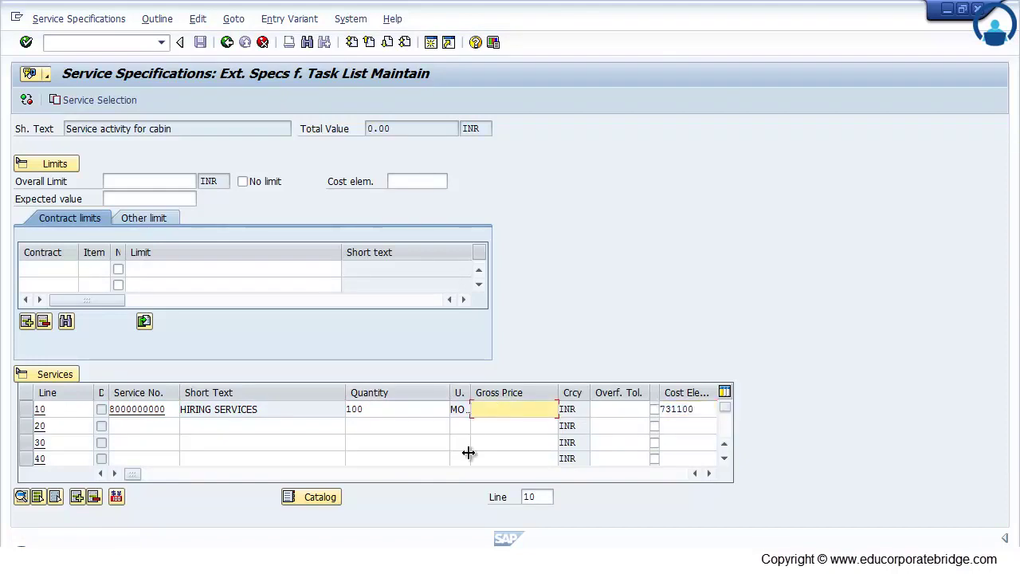
text(2000)
key(Return)
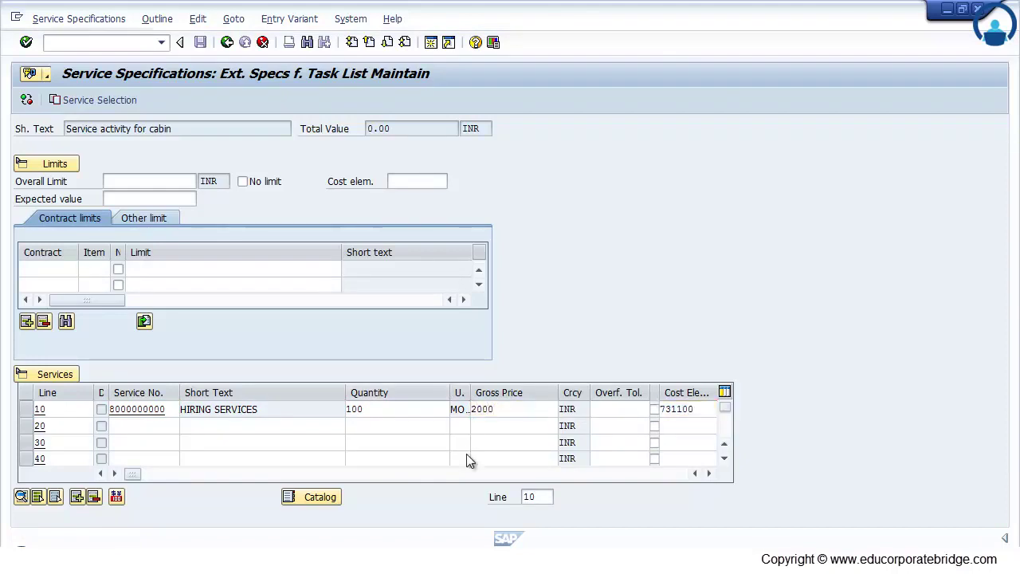
Leave the service specifications and save the project
click(228, 42)
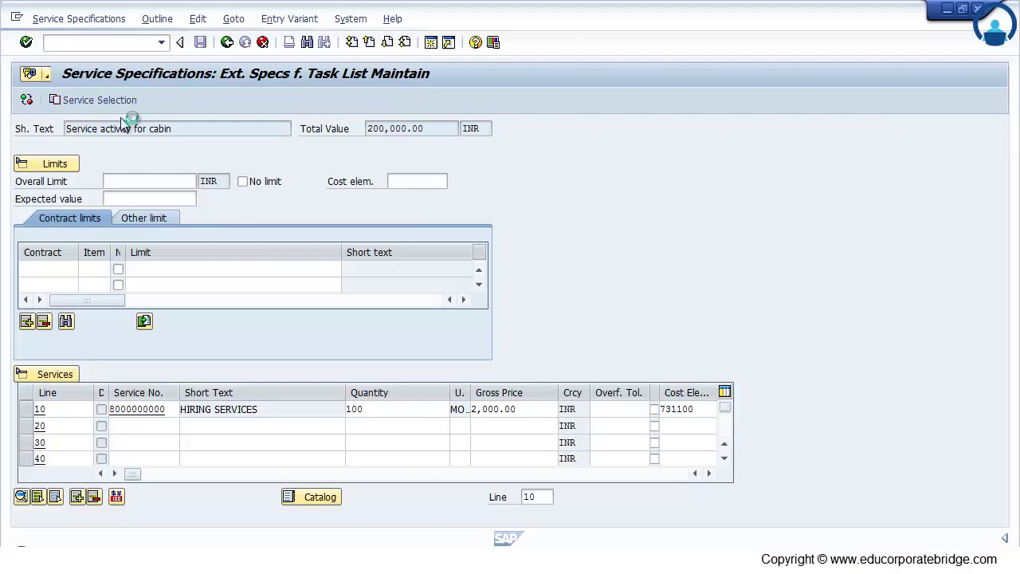
click(200, 42)
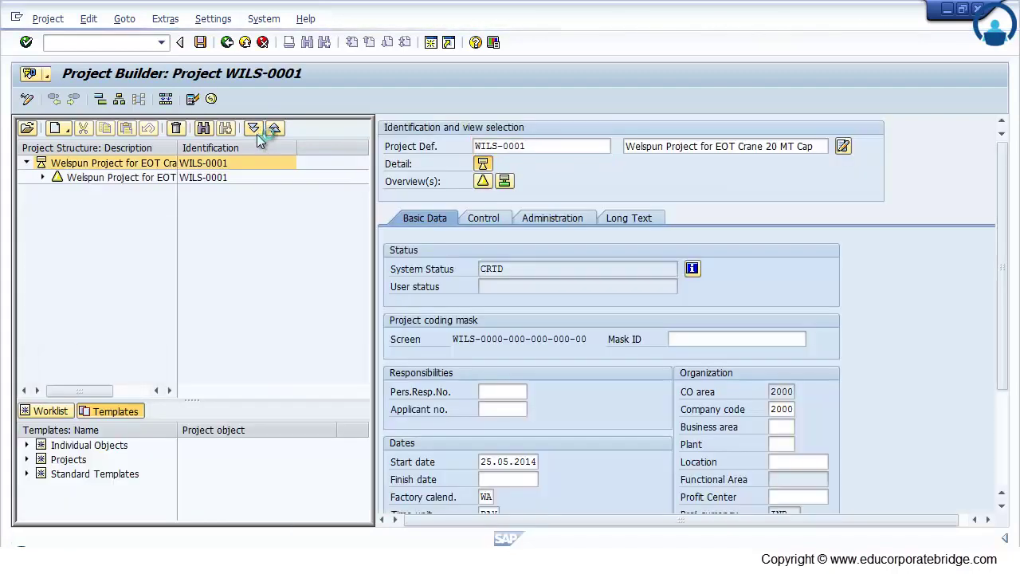
Expand the reopened project's structure, widen its description column, and select the Sales and Revenue WBS element
click(253, 129)
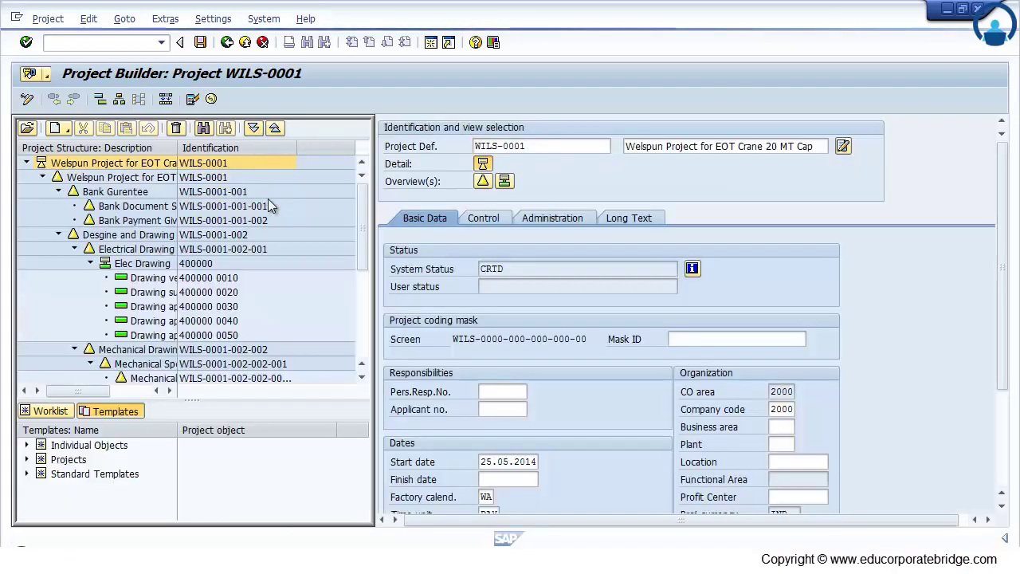
scroll(355, 235, down, 5)
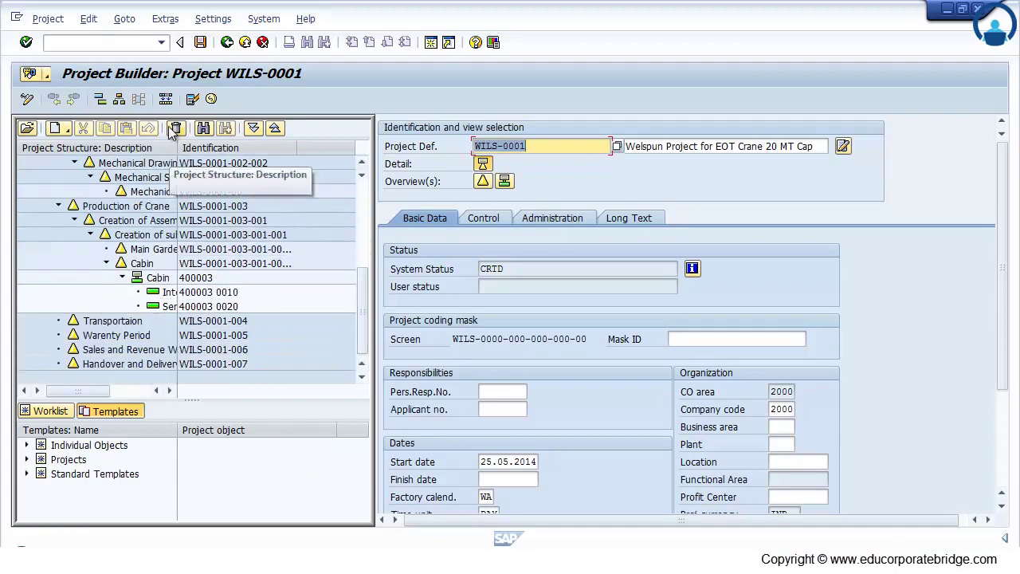
drag(297, 148, 303, 147)
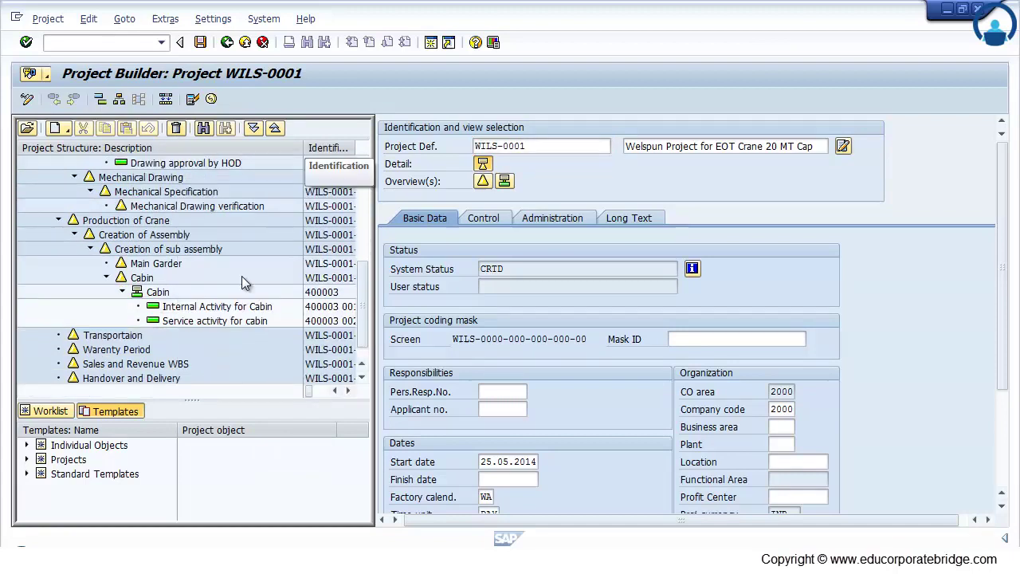
scroll(361, 358, down, 1)
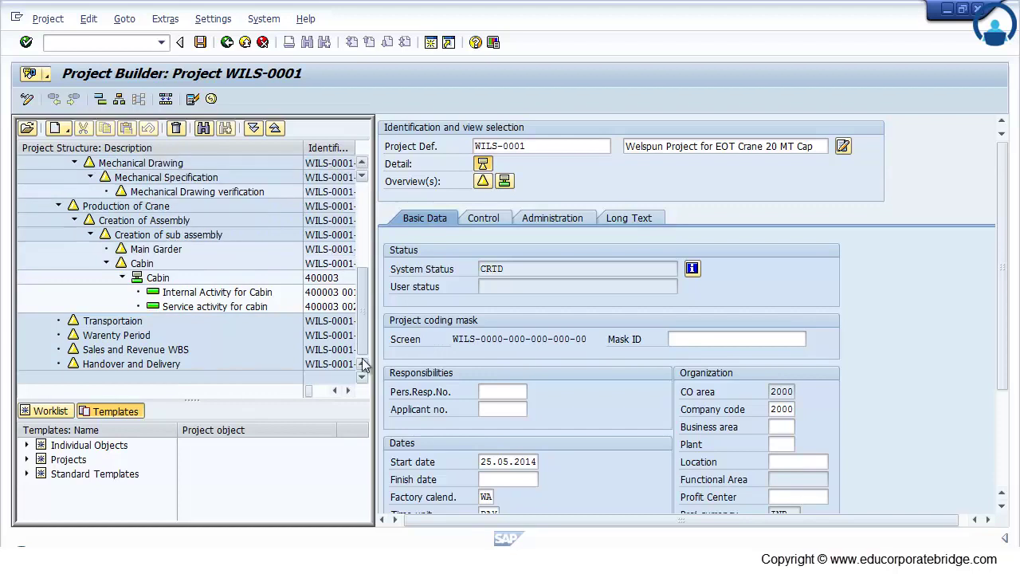
click(140, 356)
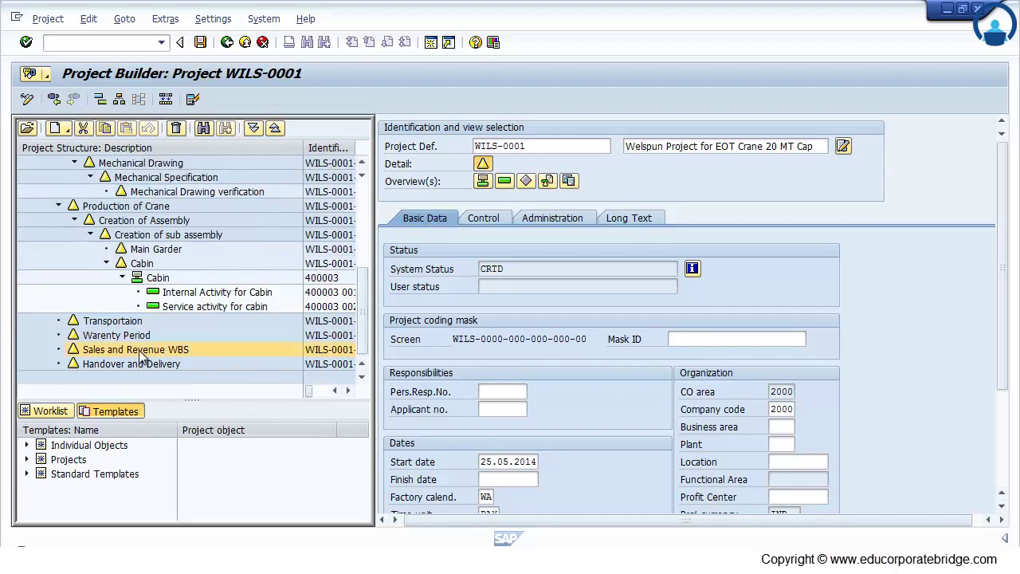
Mark the Sales and Revenue WBS as a billing element and create a network named Sales and Revenue beneath it
click(707, 409)
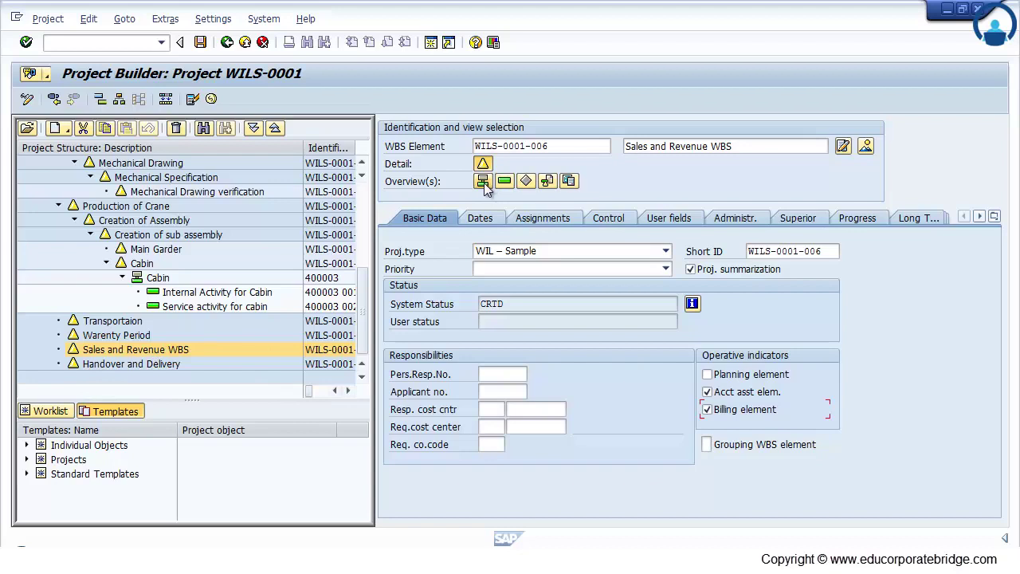
right_click(203, 352)
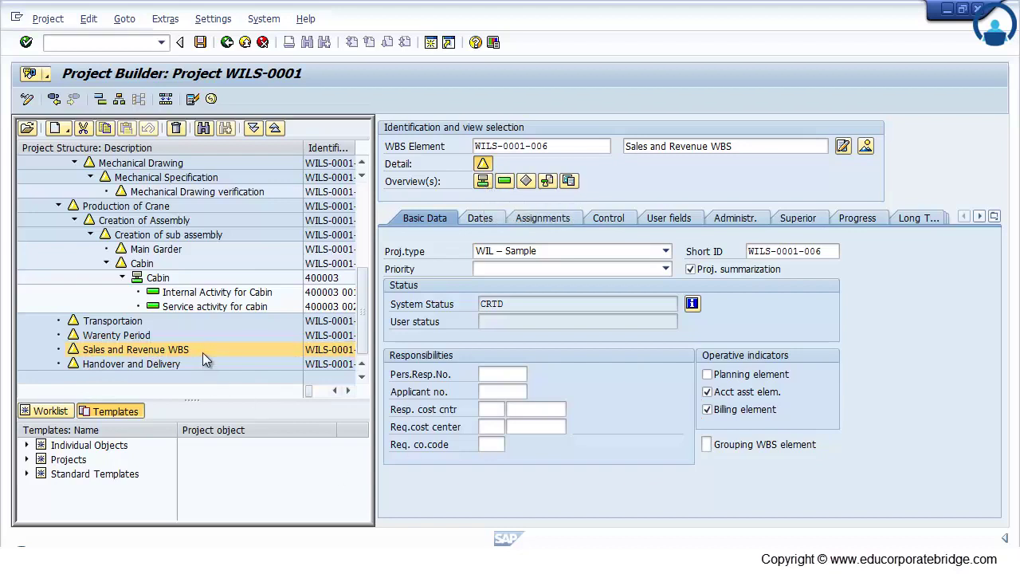
mouse_move(327, 148)
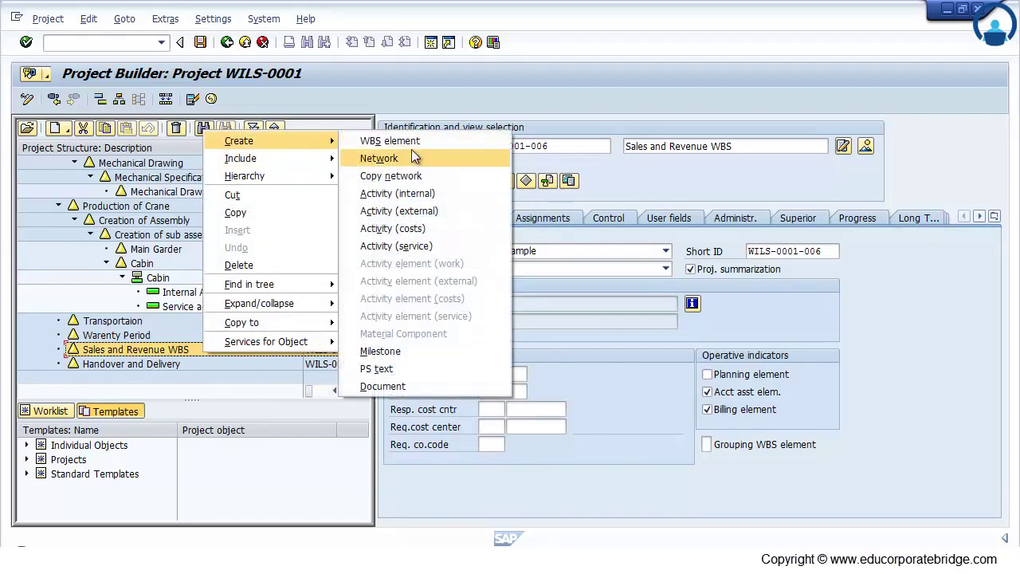
click(412, 154)
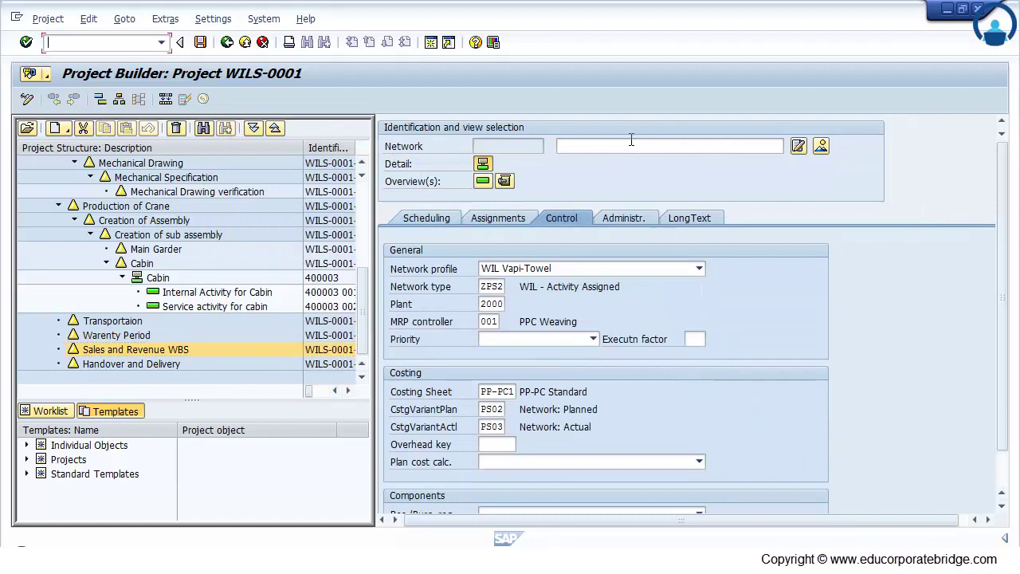
click(635, 146)
text(Sales and Revenue)
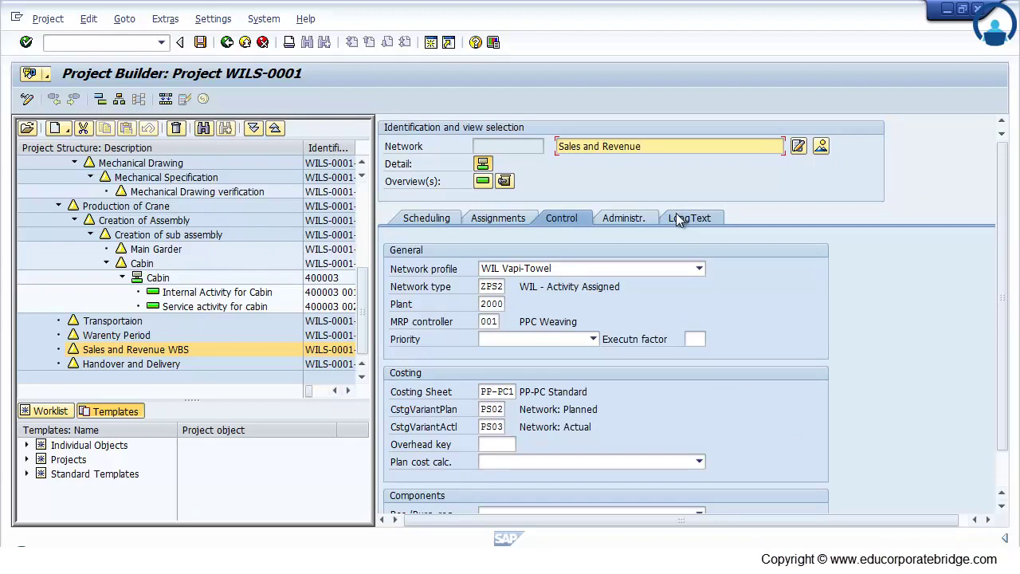
key(Return)
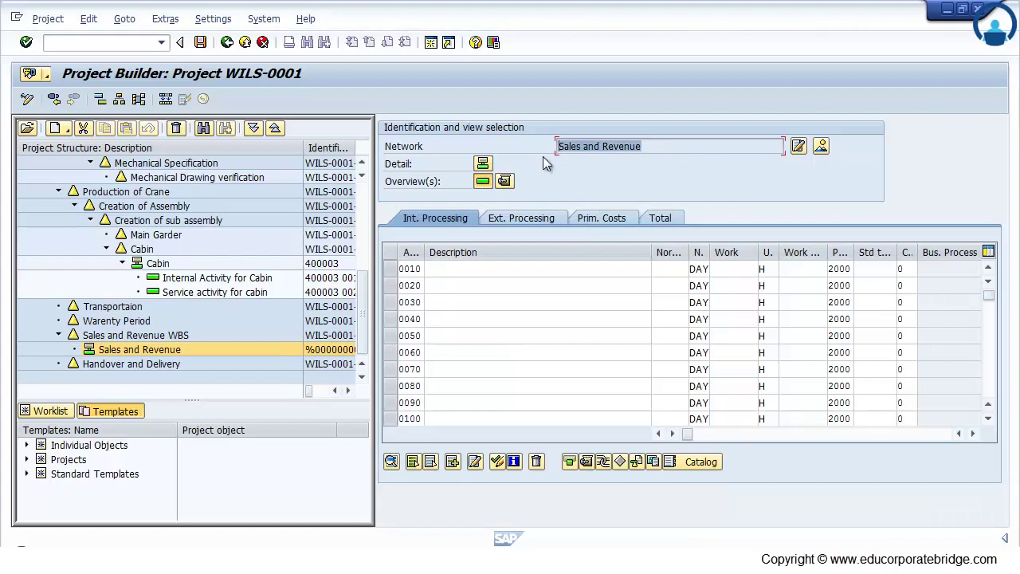
Add an internal processing activity 0010 named Sales and Revenue to the new network and save the project
click(538, 275)
text(Sales and Revenue)
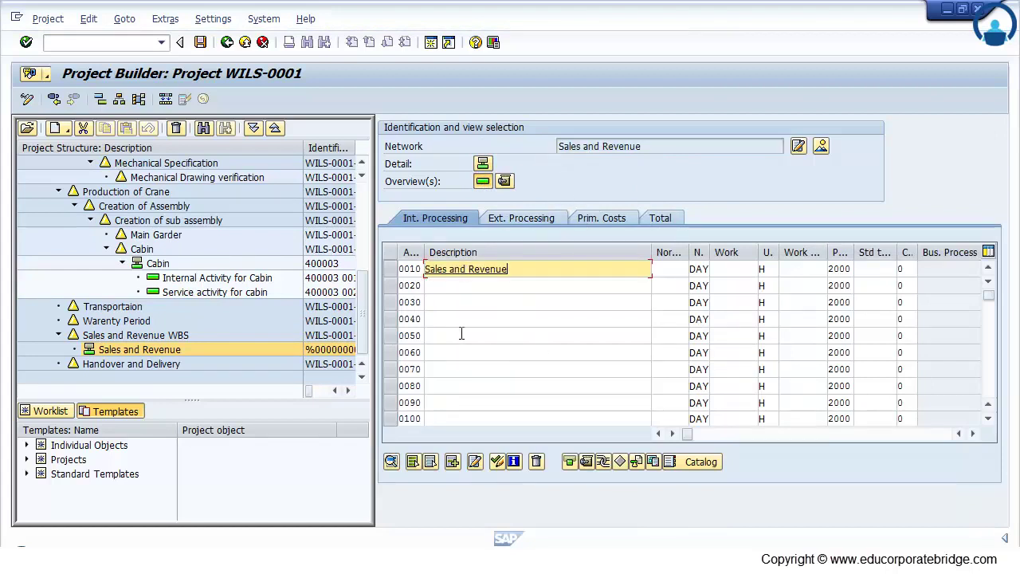
key(Return)
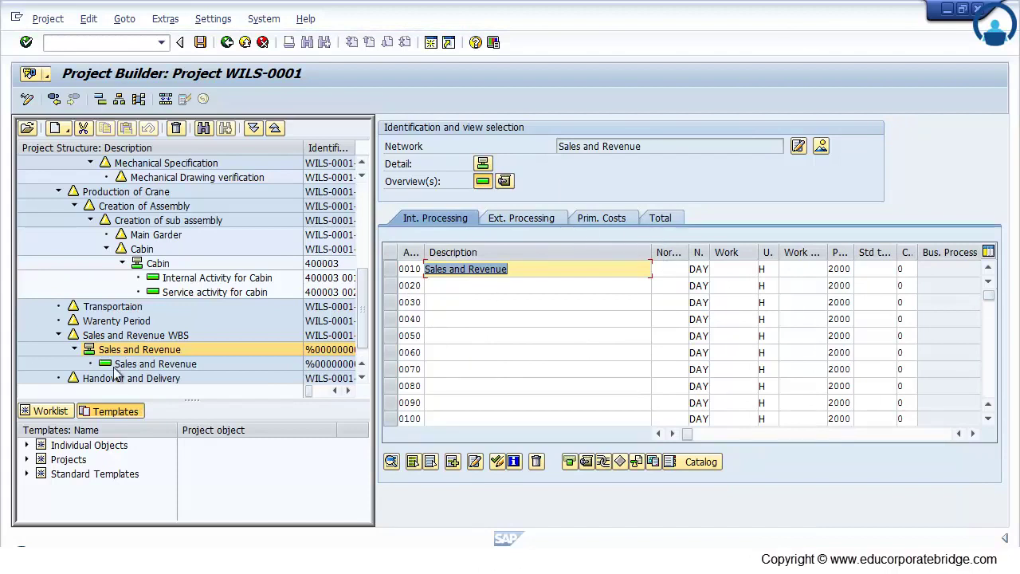
click(245, 130)
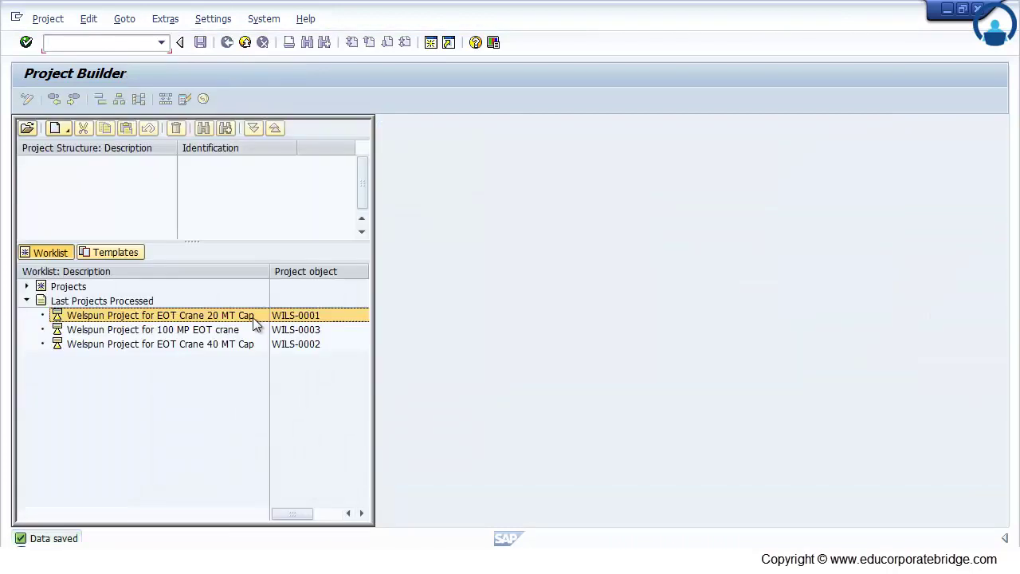
Reopen project WILS-0001, expand its structure, and open the milestone overview of the Sales and Revenue activity
double_click(252, 317)
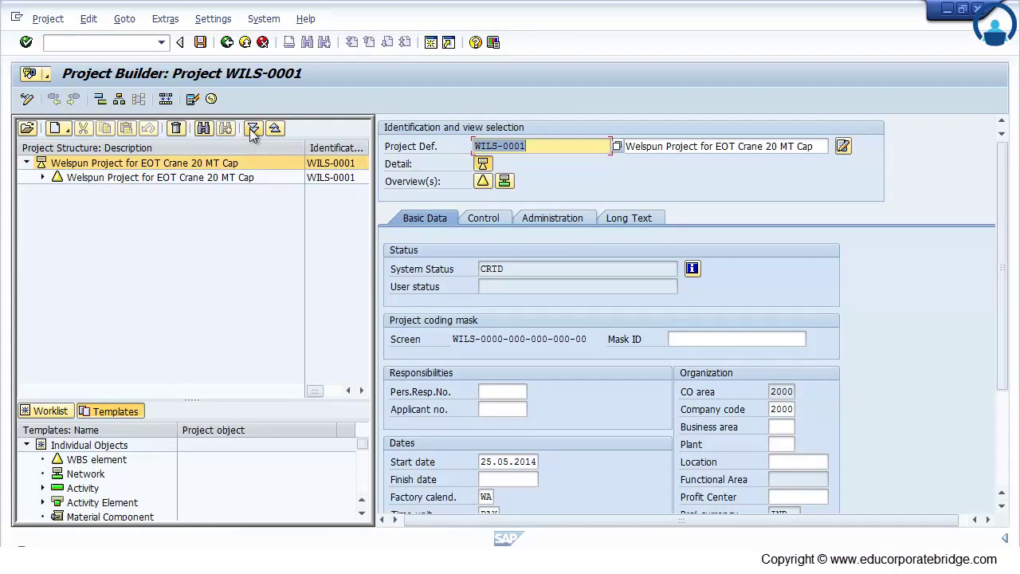
click(253, 128)
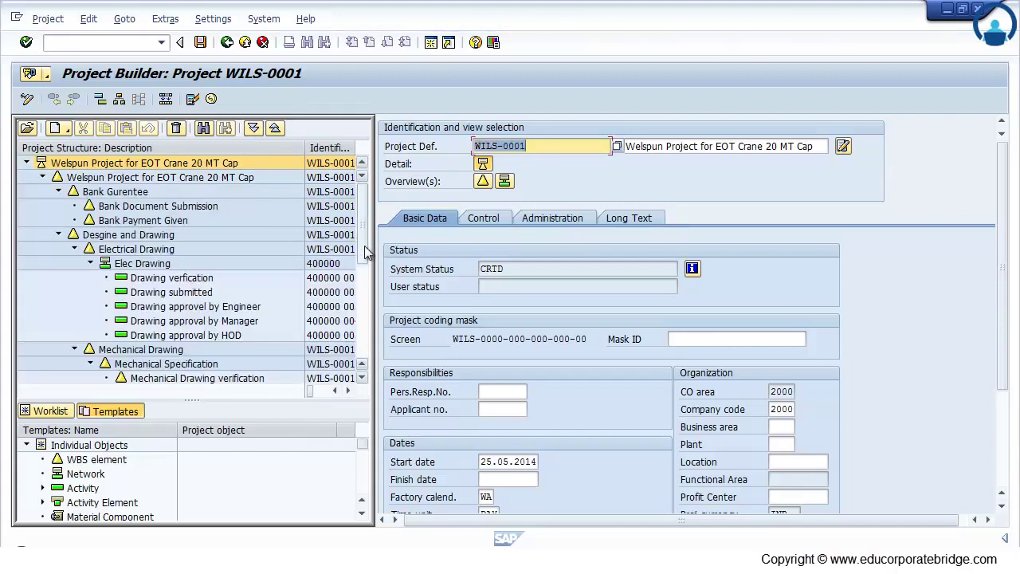
scroll(366, 252, down, 5)
click(255, 350)
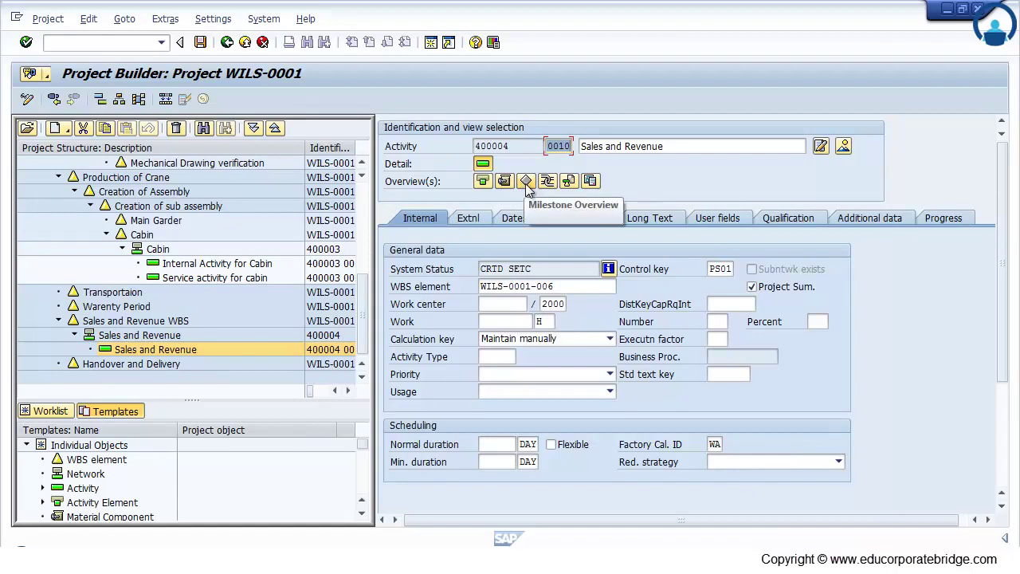
click(526, 182)
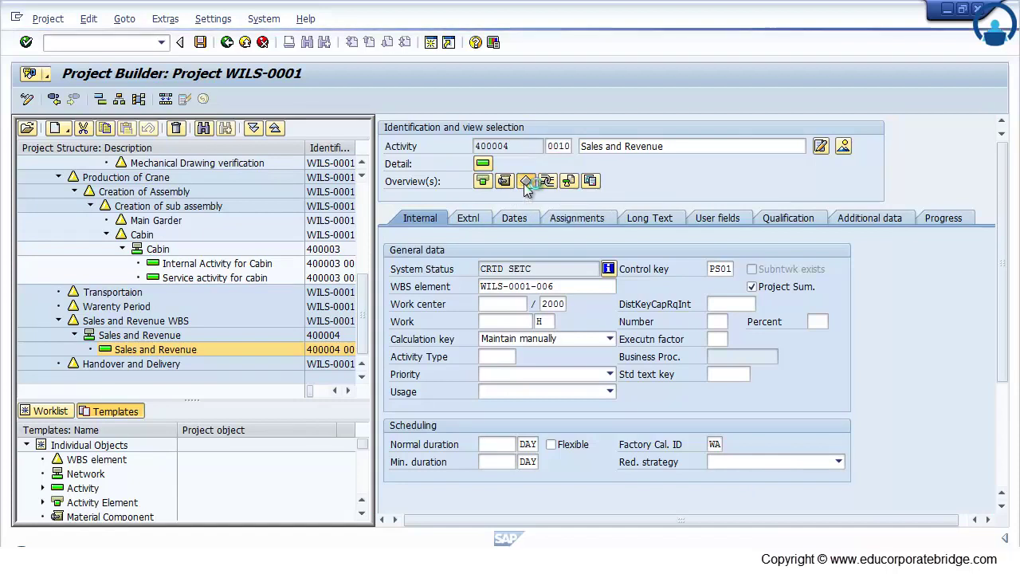
Enter First Milestone and Second Milestone as the first two milestone descriptions of the Sales and Revenue activity
click(499, 253)
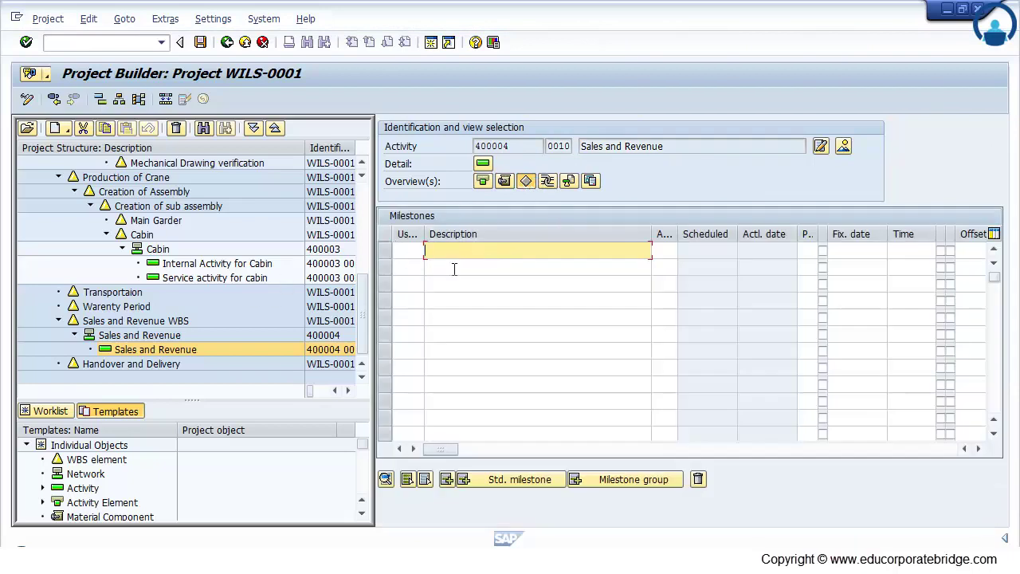
text(First Milestone)
drag(547, 251, 413, 255)
key(ctrl+c)
click(446, 269)
key(ctrl+v)
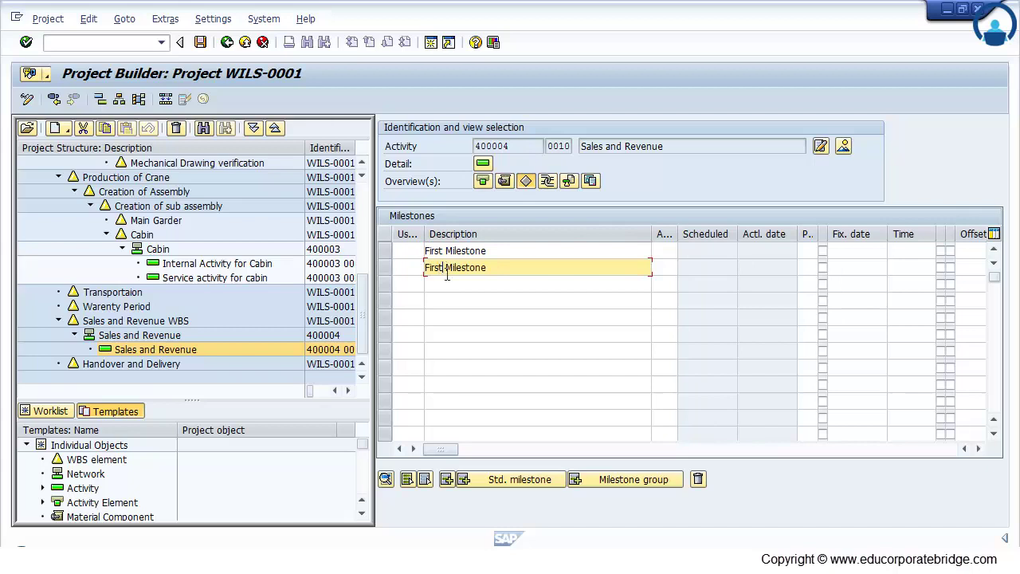
key(Delete)
key(Delete)
key(Delete)
key(Delete)
key(Delete)
key(Delete)
text(Second)
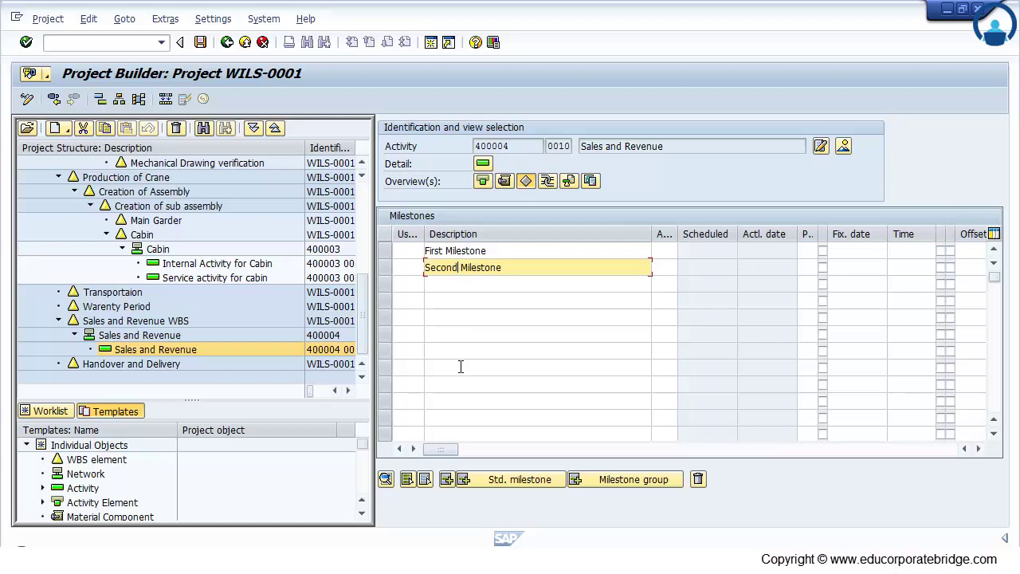
Add Third Milestone and Fourth Milestone to the activity's milestone list and confirm the entries
click(458, 282)
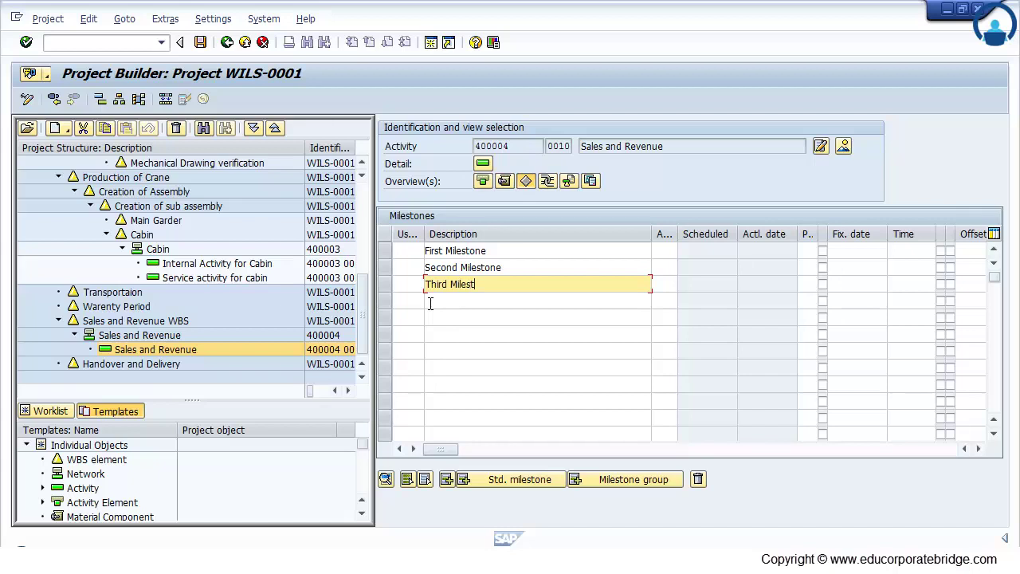
click(486, 303)
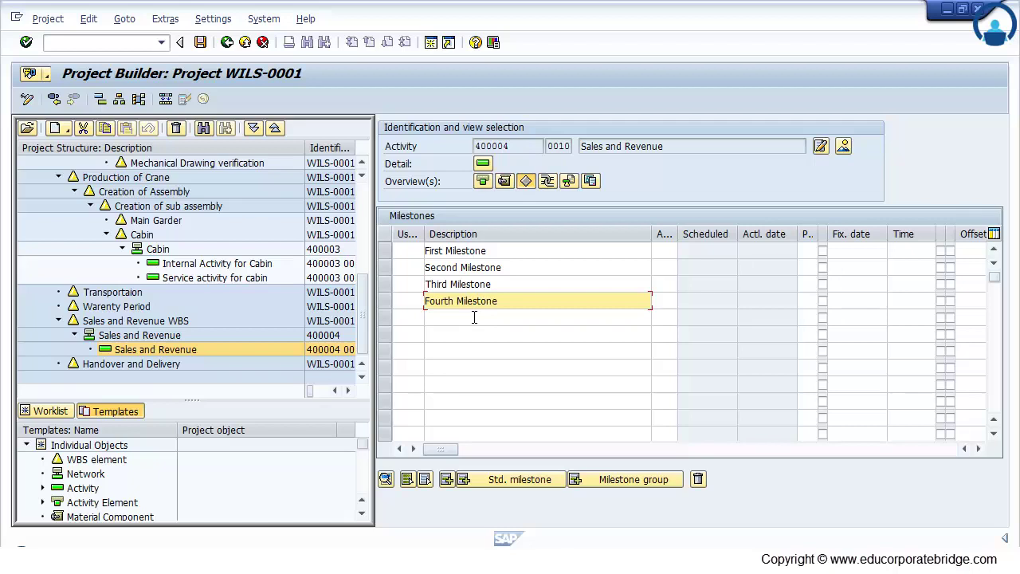
key(Return)
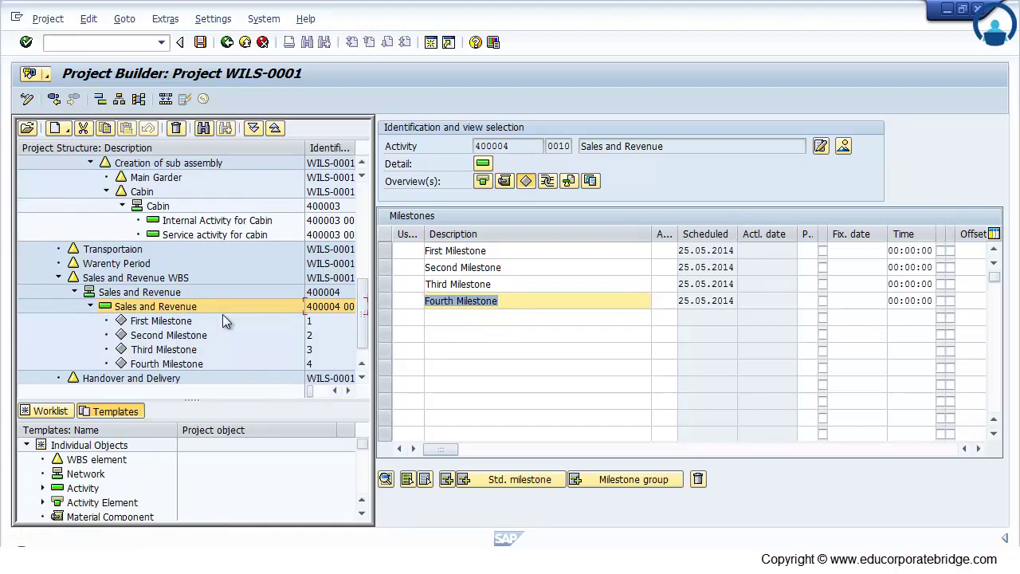
Enable milestone functions, release stop indicator, trend analysis, progress analysis and sales document date for the First Milestone
click(185, 322)
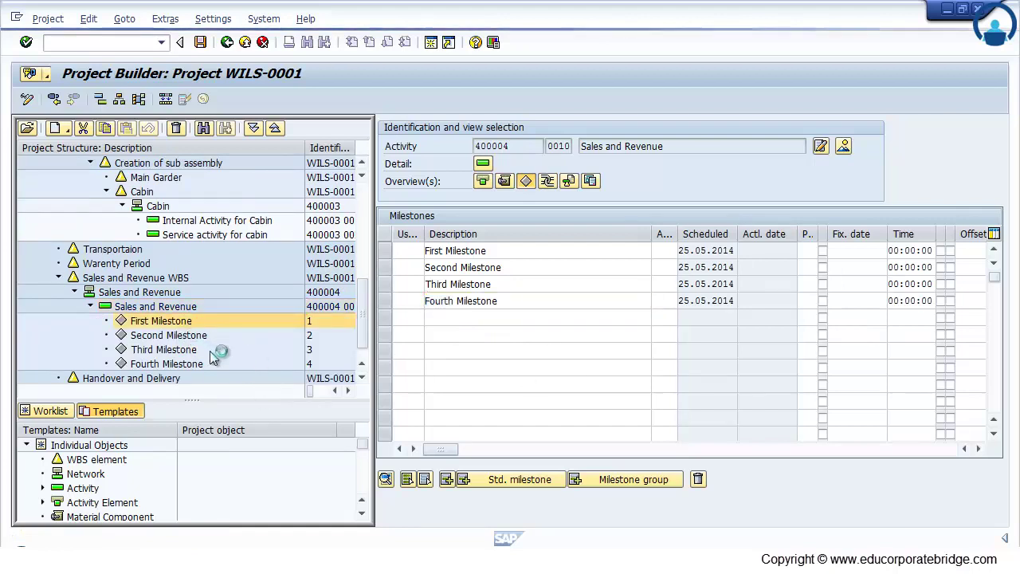
click(394, 303)
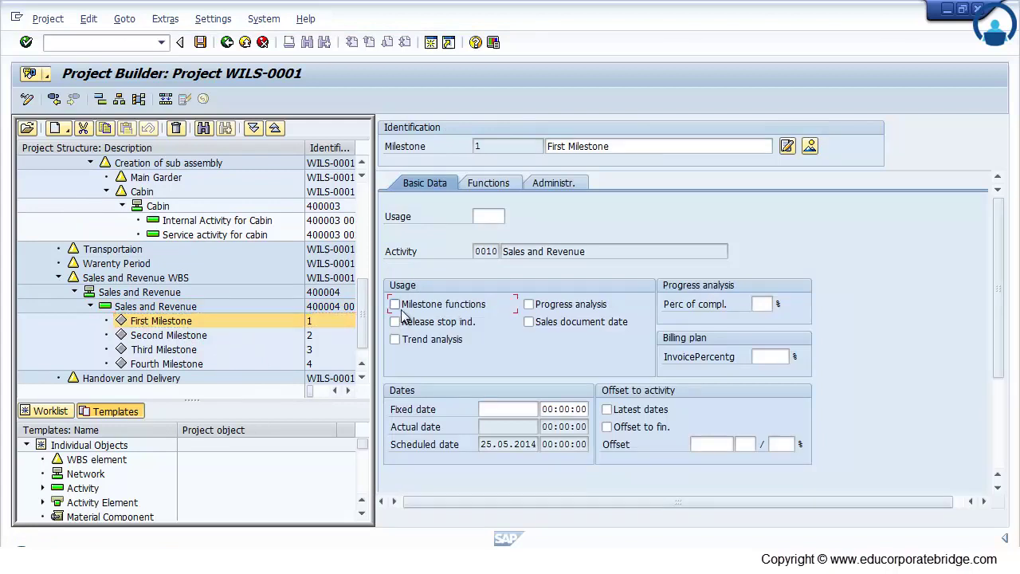
click(394, 321)
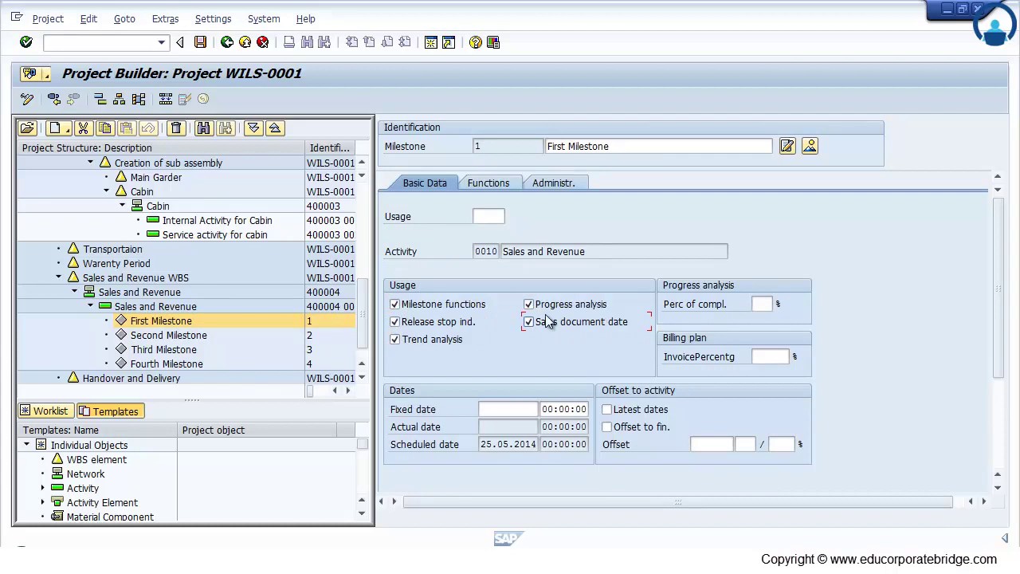
click(773, 356)
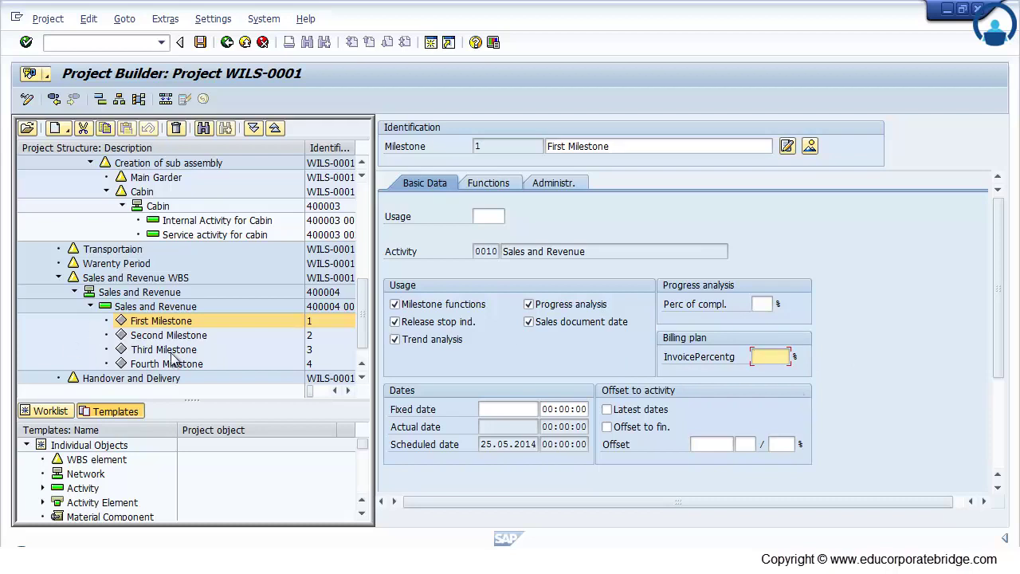
Enable all five usage indicators, from milestone functions to sales document date, for the Second Milestone
click(240, 336)
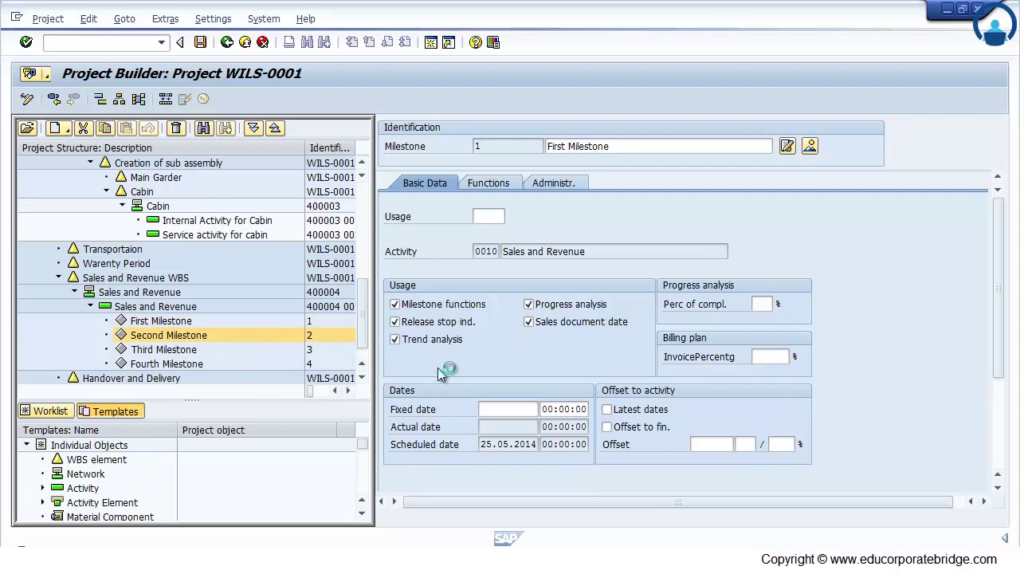
click(419, 309)
click(412, 323)
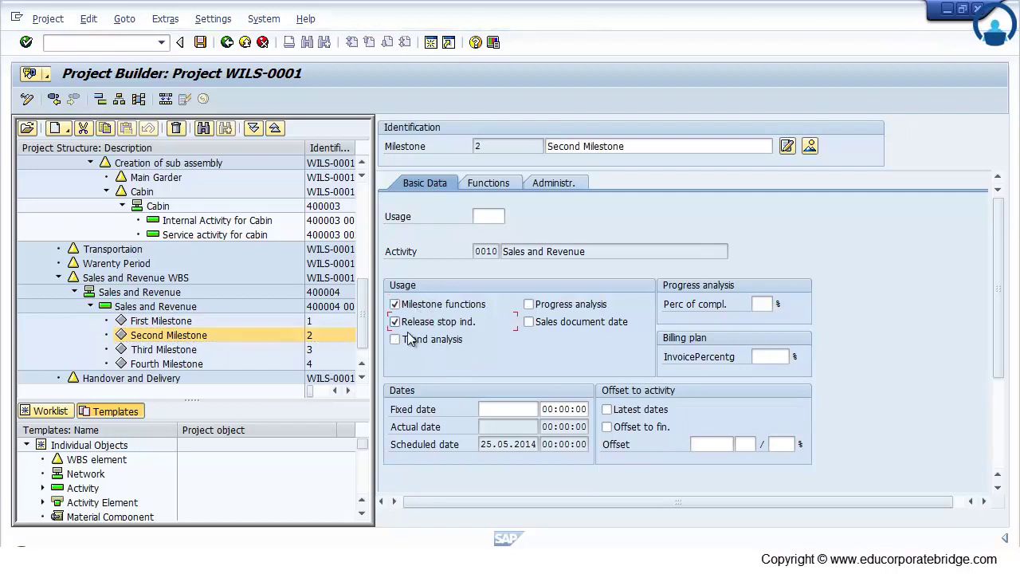
click(413, 339)
click(529, 306)
click(529, 322)
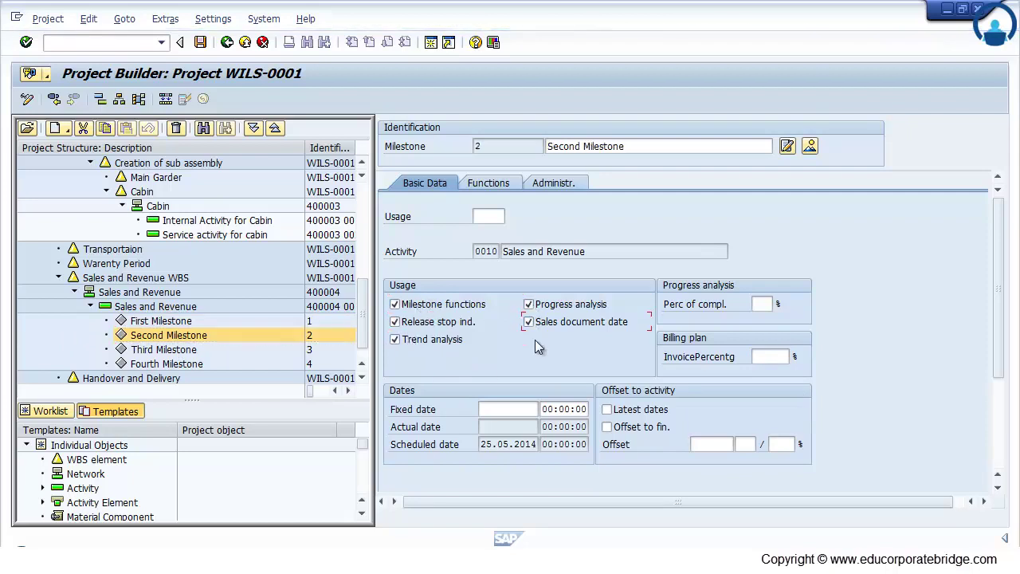
Enable all five usage indicators, from milestone functions to sales document date, for the Third Milestone
click(183, 350)
click(406, 306)
click(408, 322)
click(410, 341)
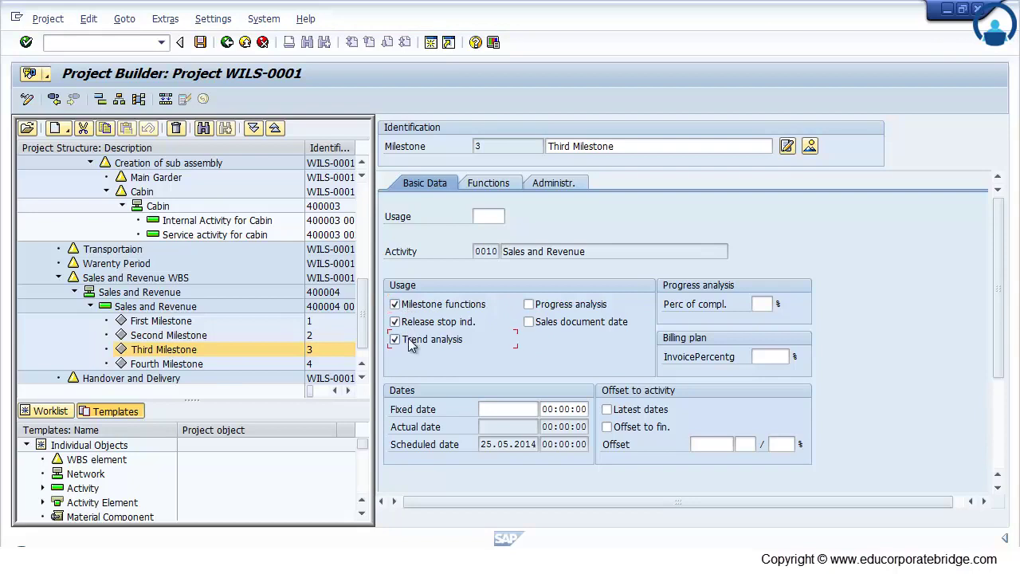
click(530, 304)
click(529, 322)
Enable all five usage indicators, including progress analysis and sales document date, for the Fourth Milestone and save the project
click(239, 364)
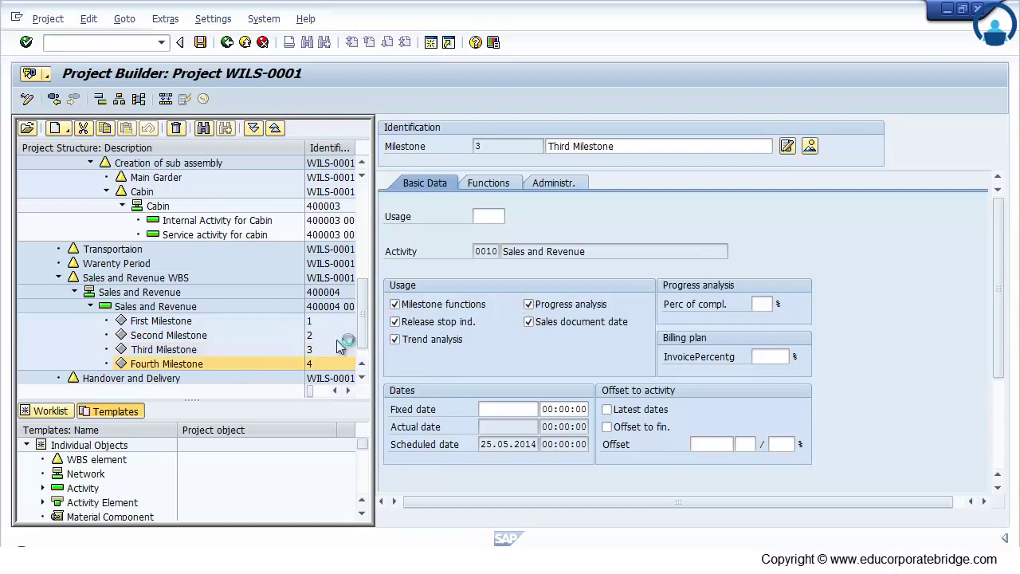
click(395, 304)
click(395, 322)
click(395, 340)
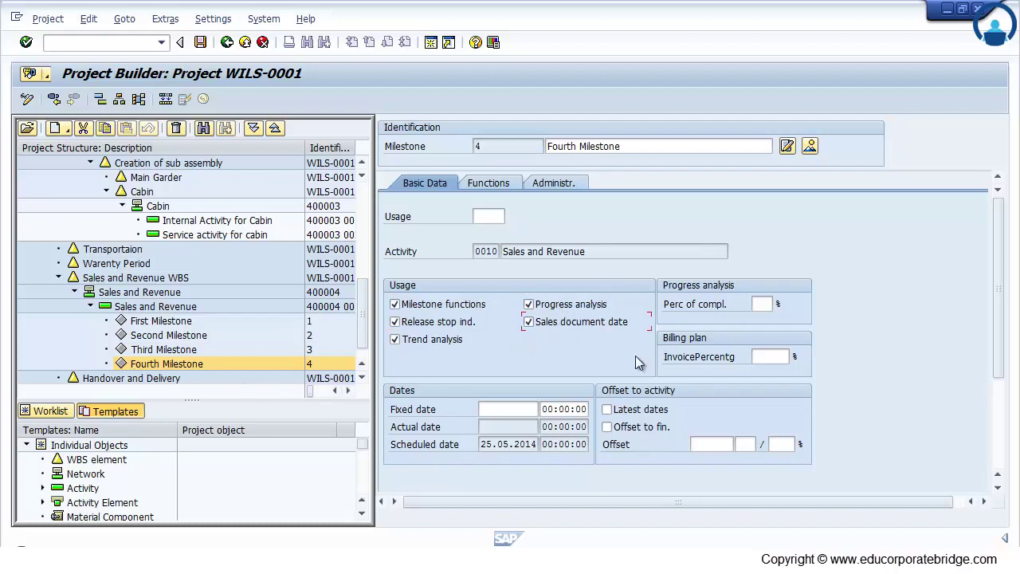
click(200, 43)
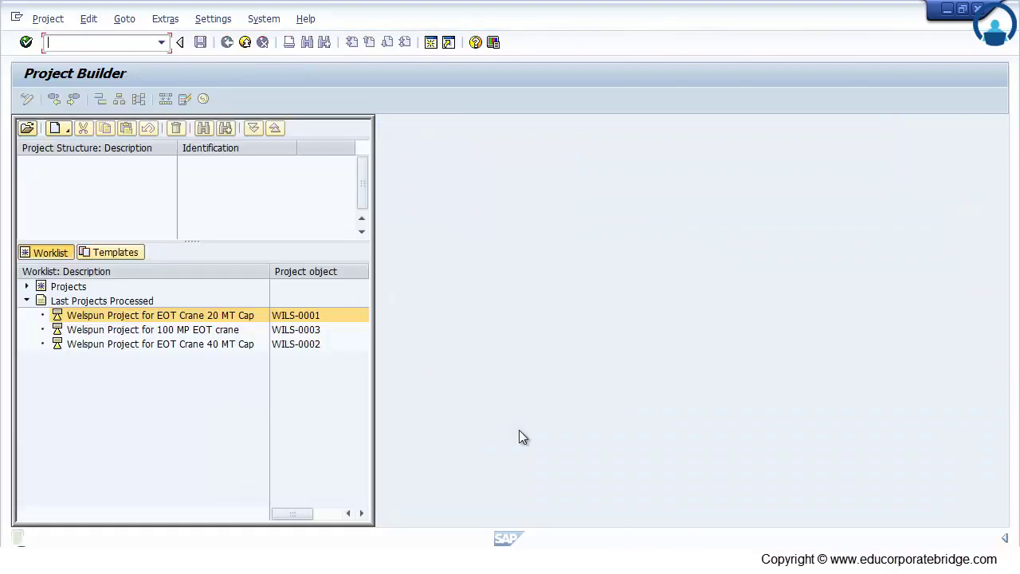
Reopen project WILS-0001, expand its structure, and open the Internal Activity for Cabin under the Cabin network
double_click(312, 320)
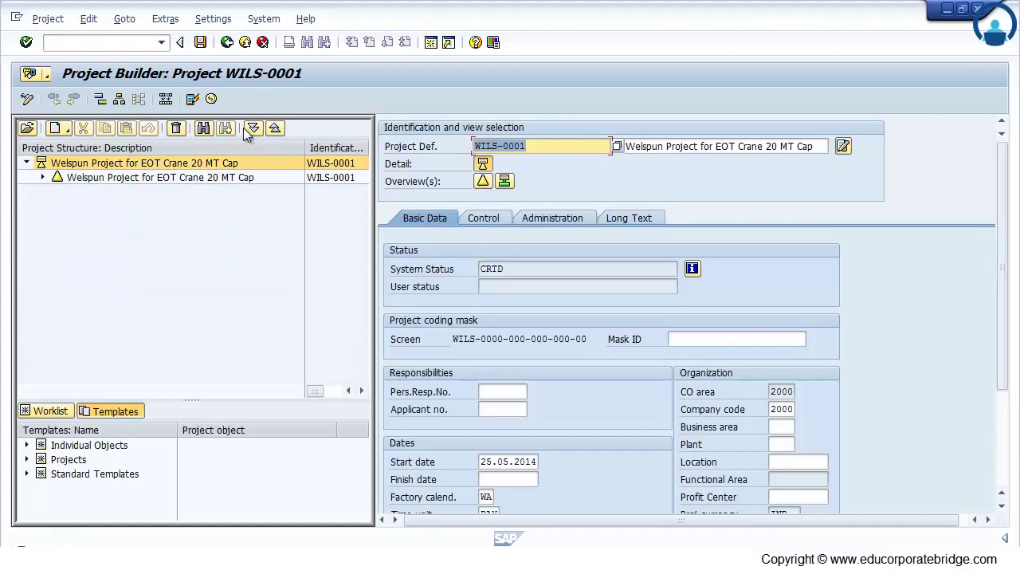
click(248, 127)
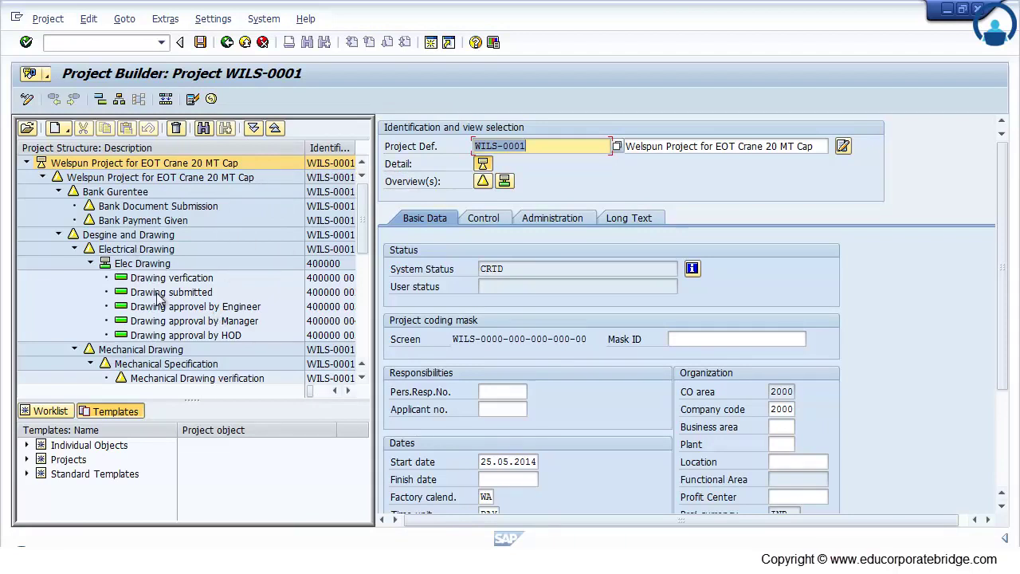
scroll(191, 348, down, 2)
drag(364, 255, 379, 325)
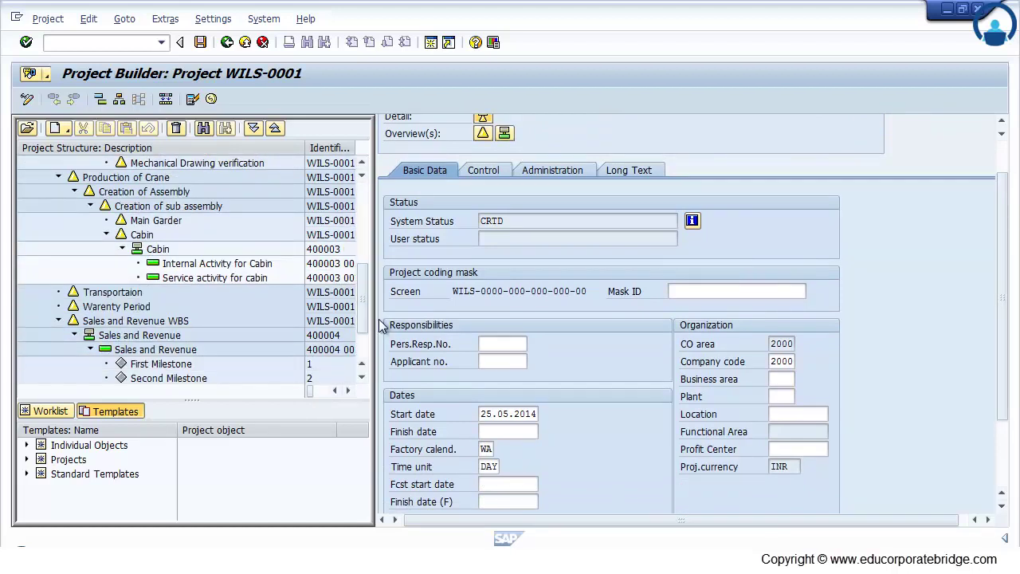
click(342, 307)
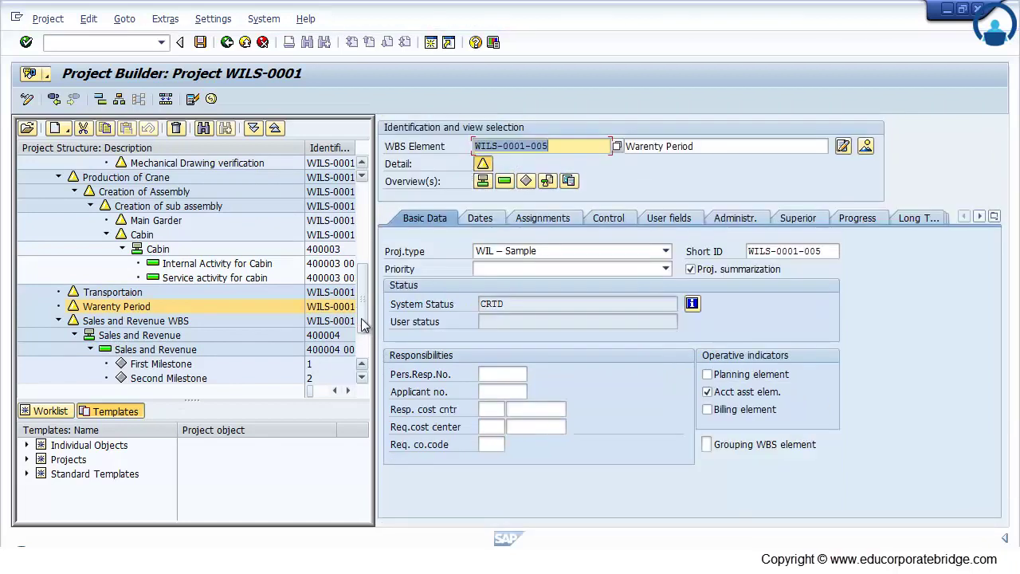
scroll(211, 345, down, 2)
mouse_move(363, 319)
mouse_down()
mouse_move(362, 220)
mouse_move(383, 300)
mouse_up()
click(241, 307)
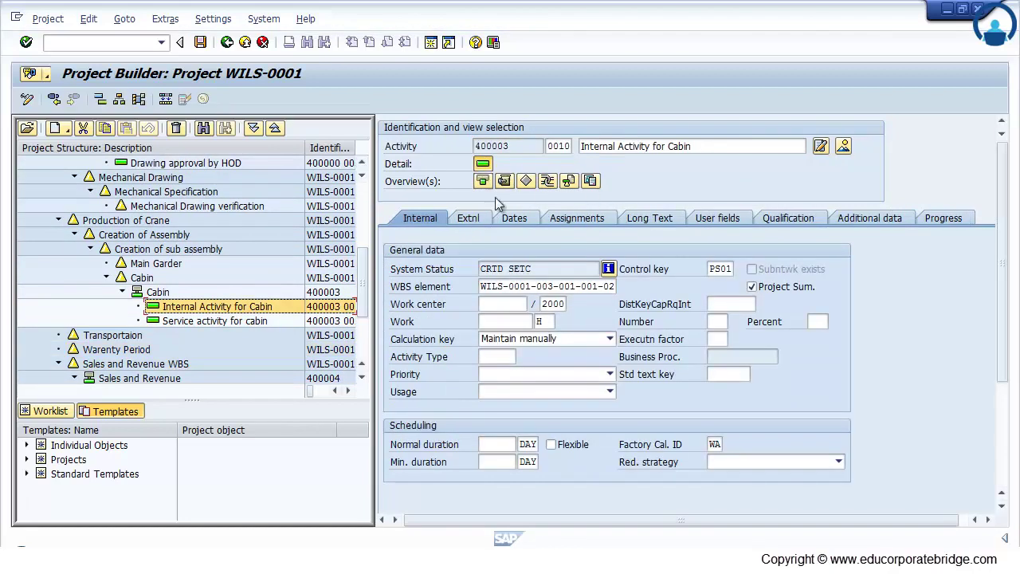
Open the component overview of the Internal Activity for Cabin and the material search for item 0010
click(504, 182)
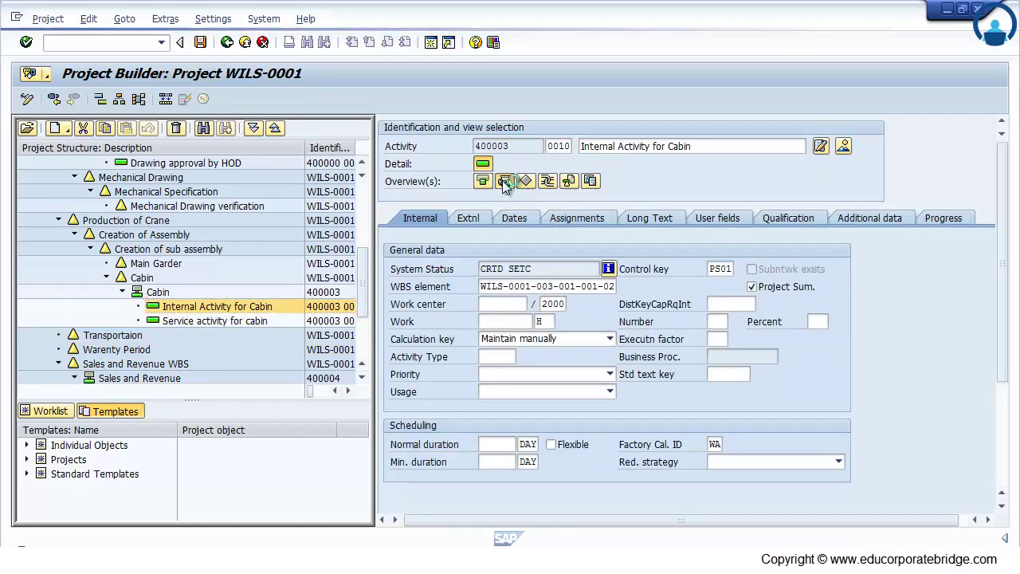
click(505, 181)
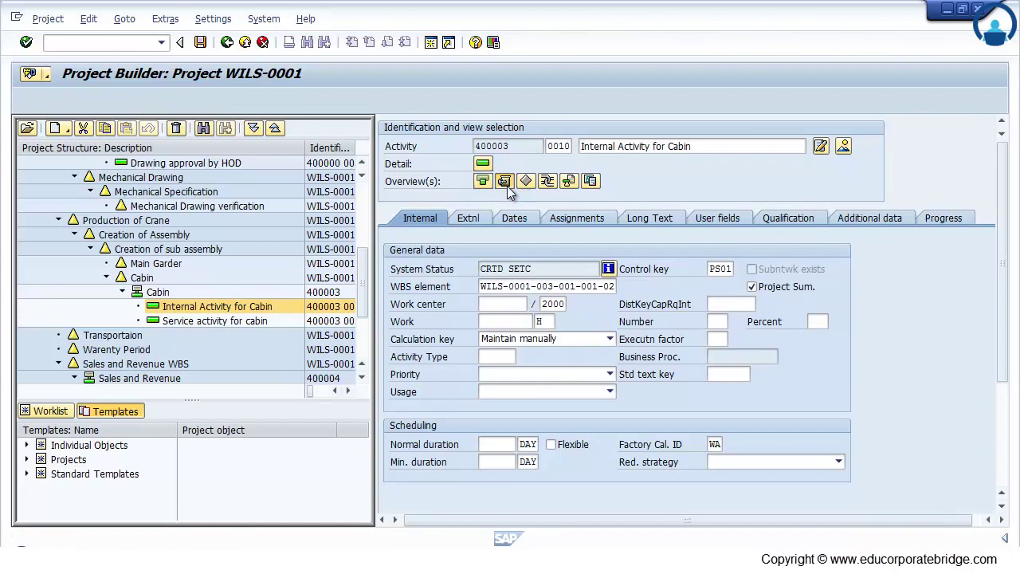
click(523, 274)
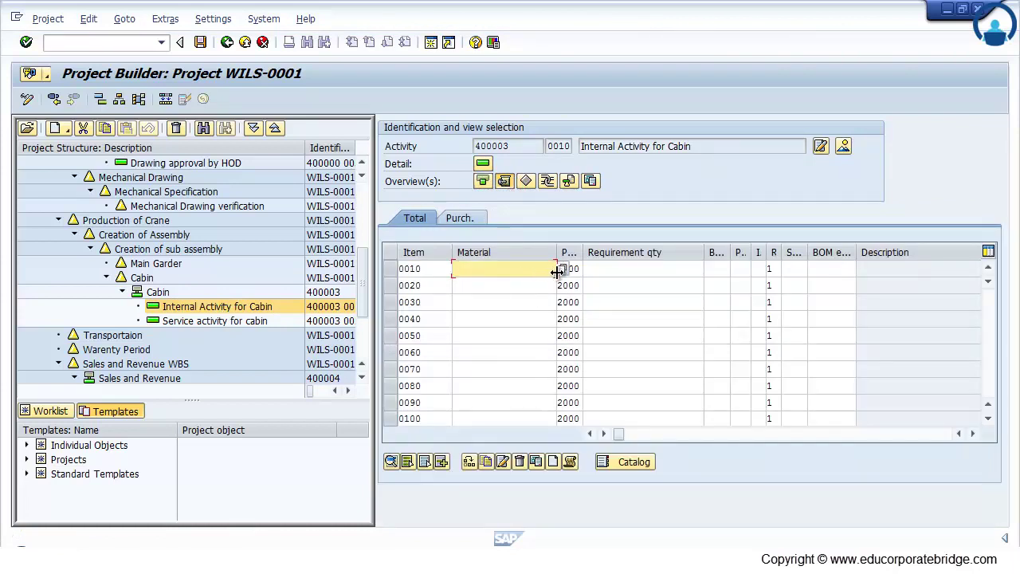
key(Return)
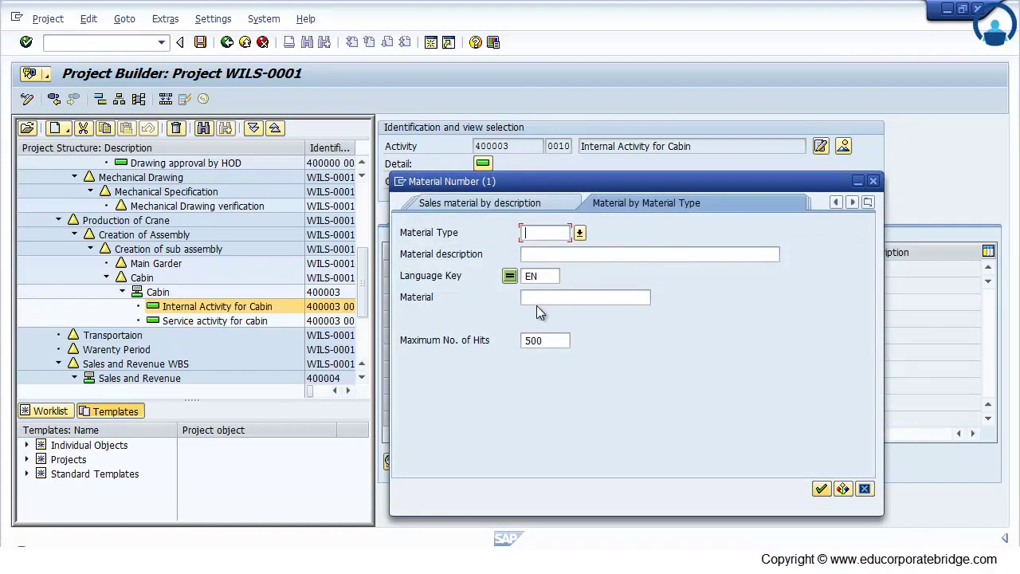
click(868, 202)
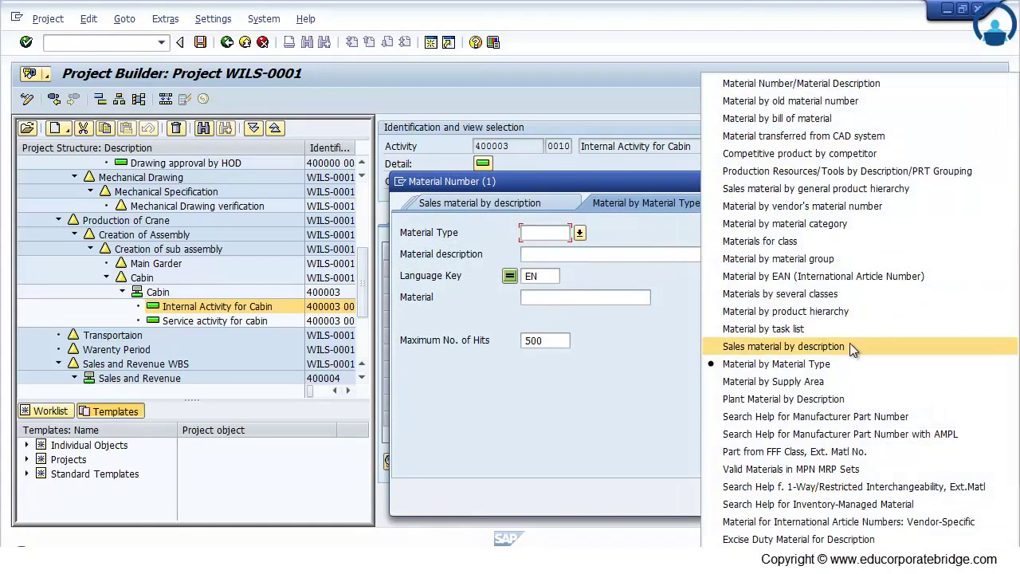
click(805, 400)
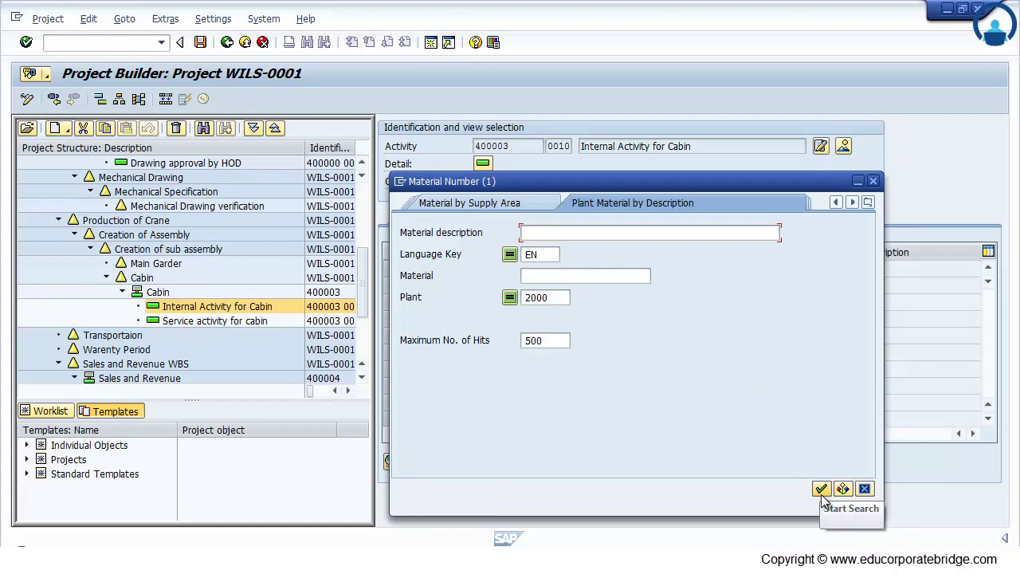
click(562, 298)
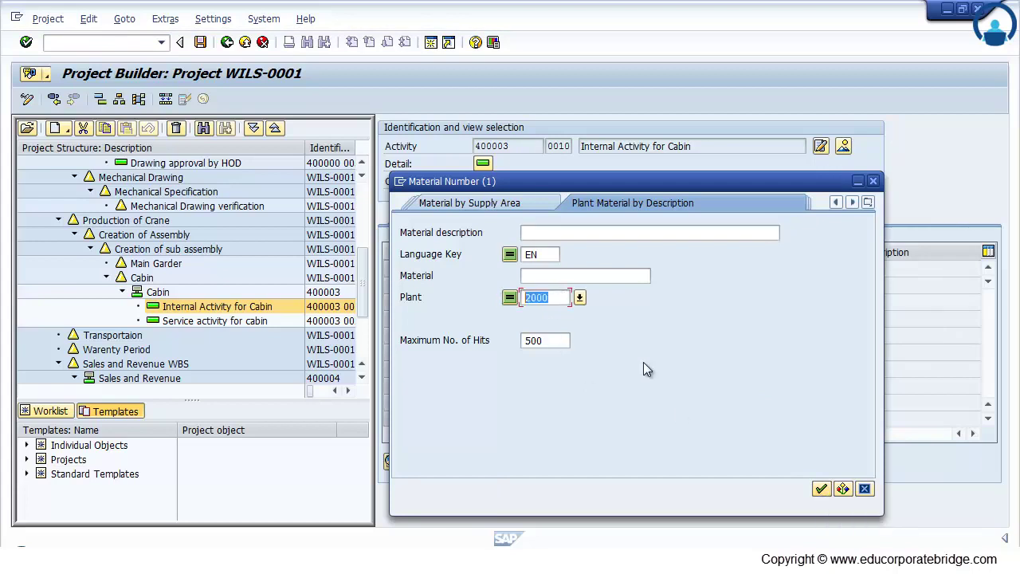
click(823, 491)
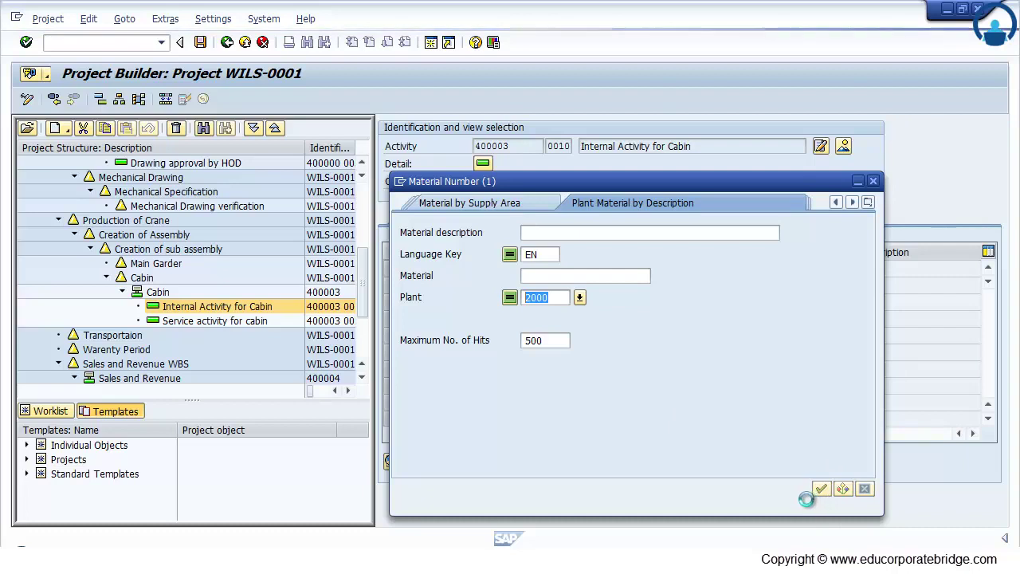
scroll(803, 471, down, 7)
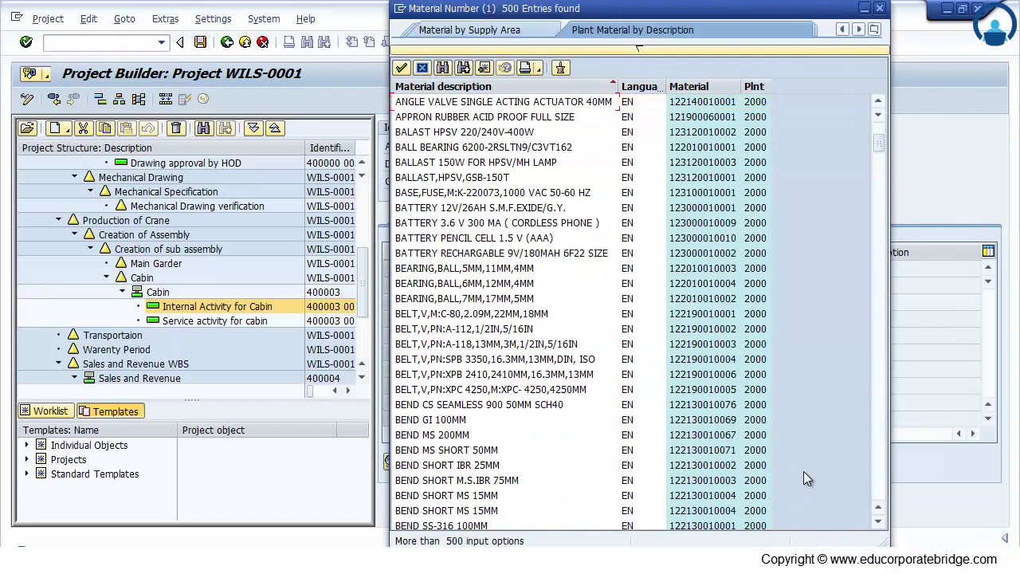
scroll(802, 471, down, 2)
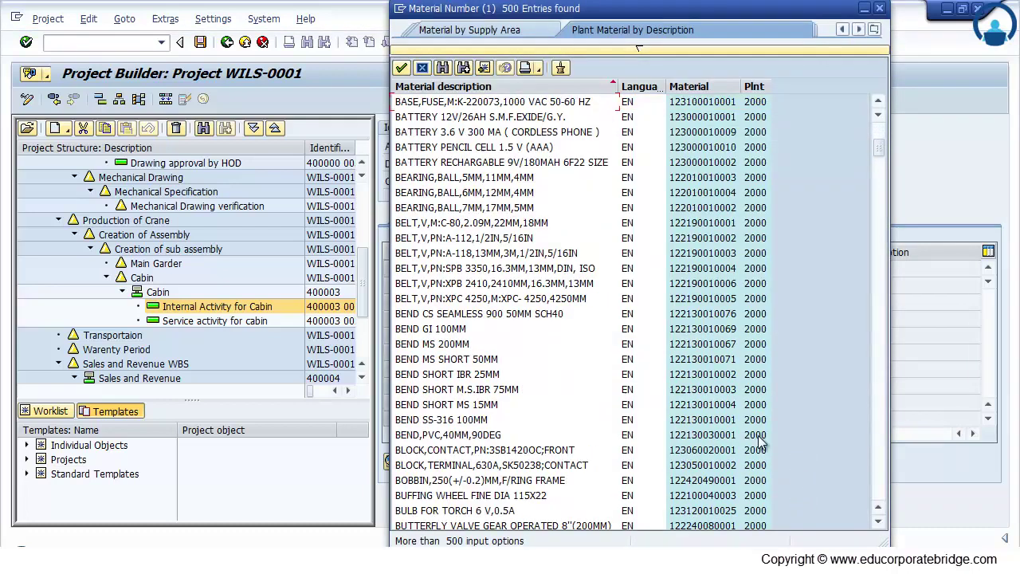
double_click(727, 390)
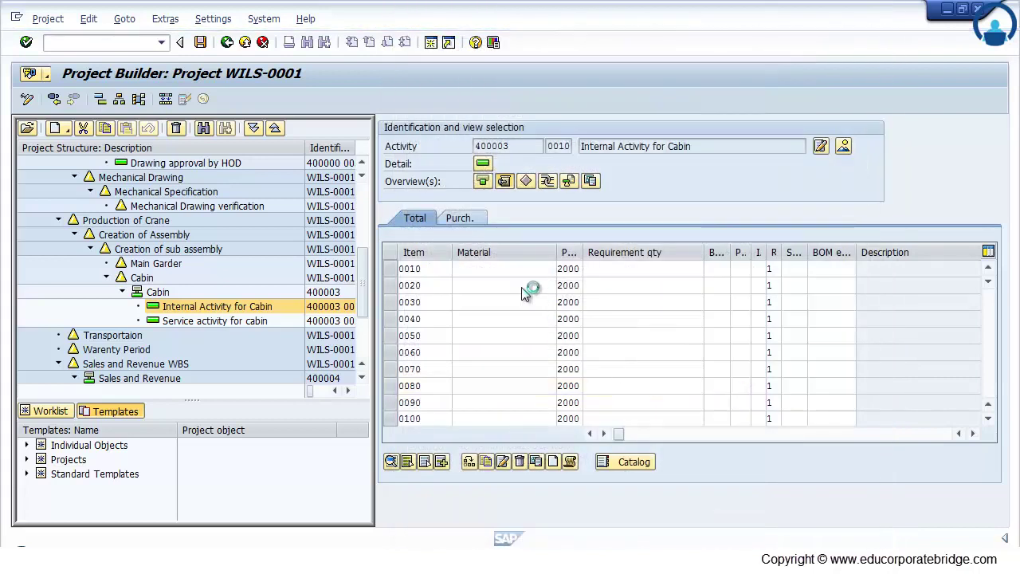
key(F4)
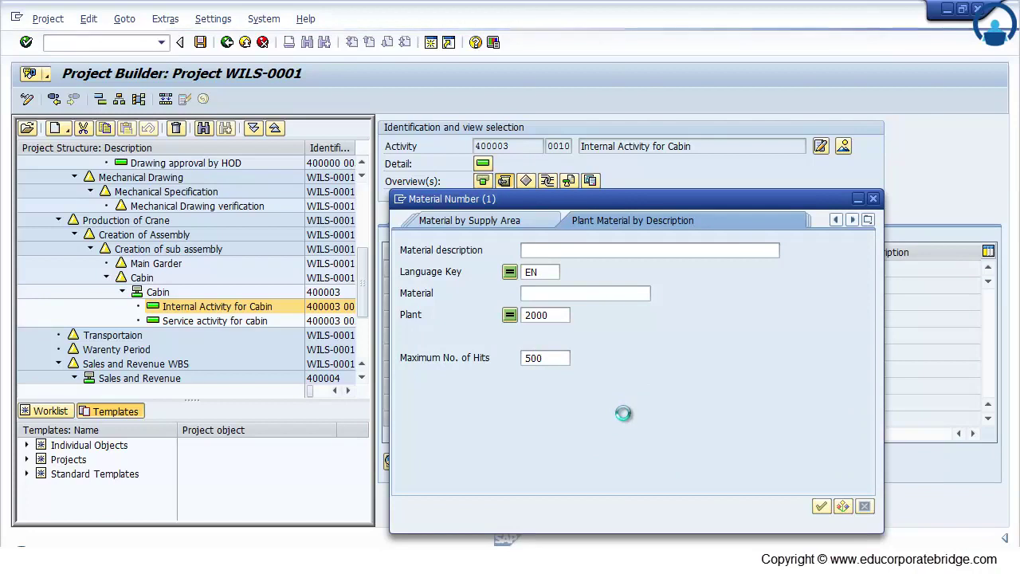
scroll(621, 450, down, 7)
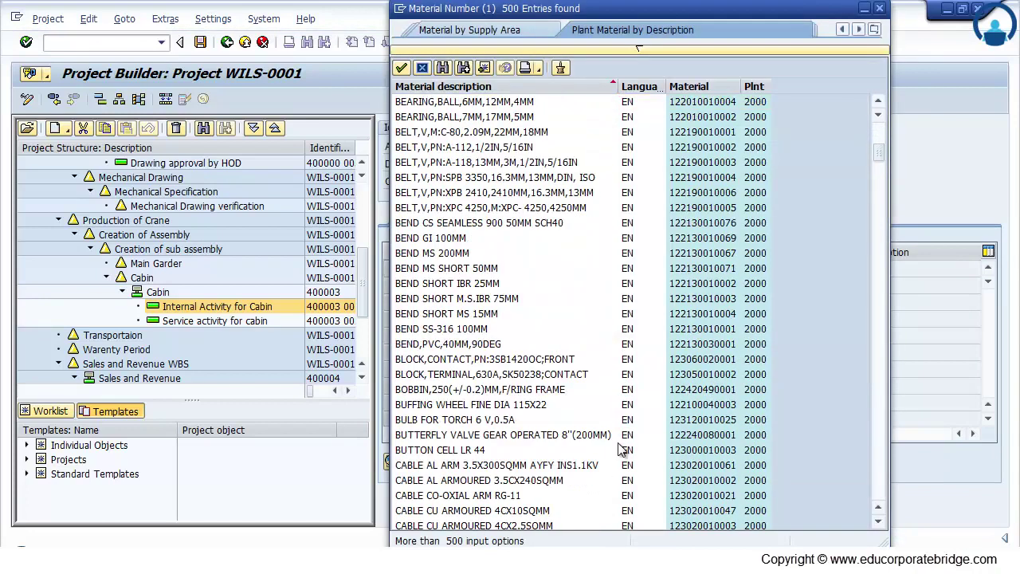
scroll(622, 450, down, 1)
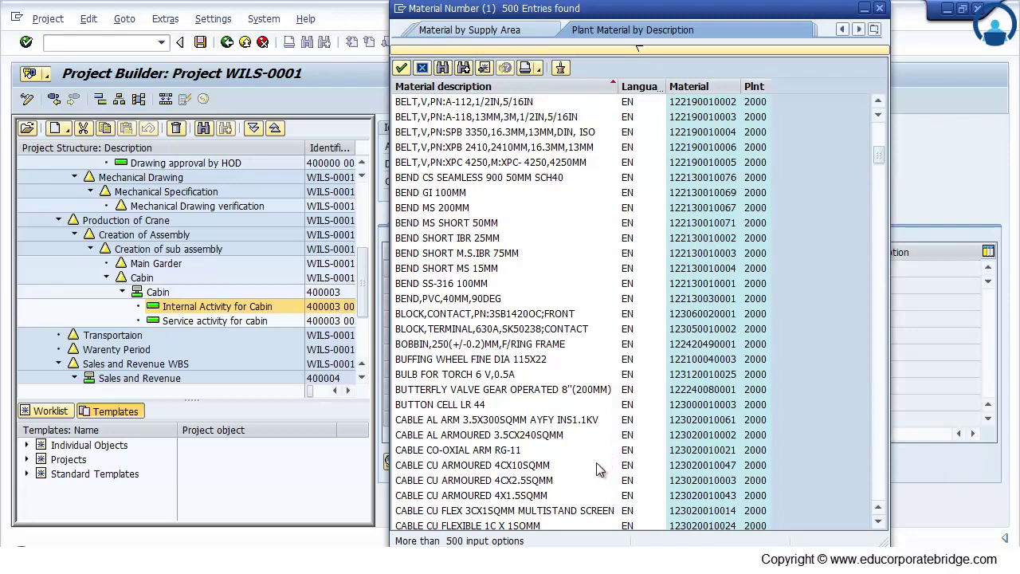
scroll(647, 467, down, 2)
click(684, 480)
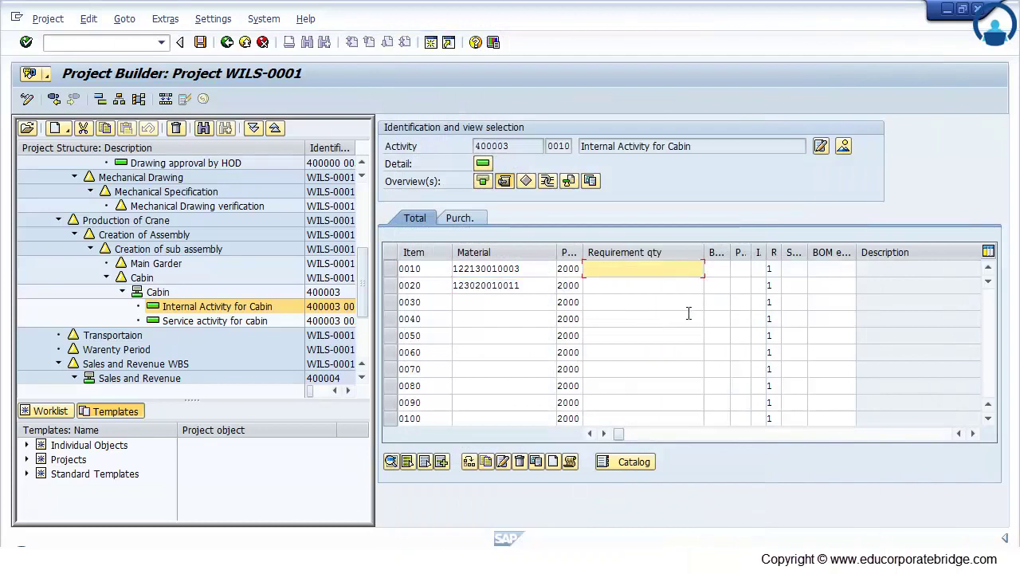
Set the requirement quantities to 100 for item 0010 and 200 for item 0020, with item category L (stock item) for both
click(686, 282)
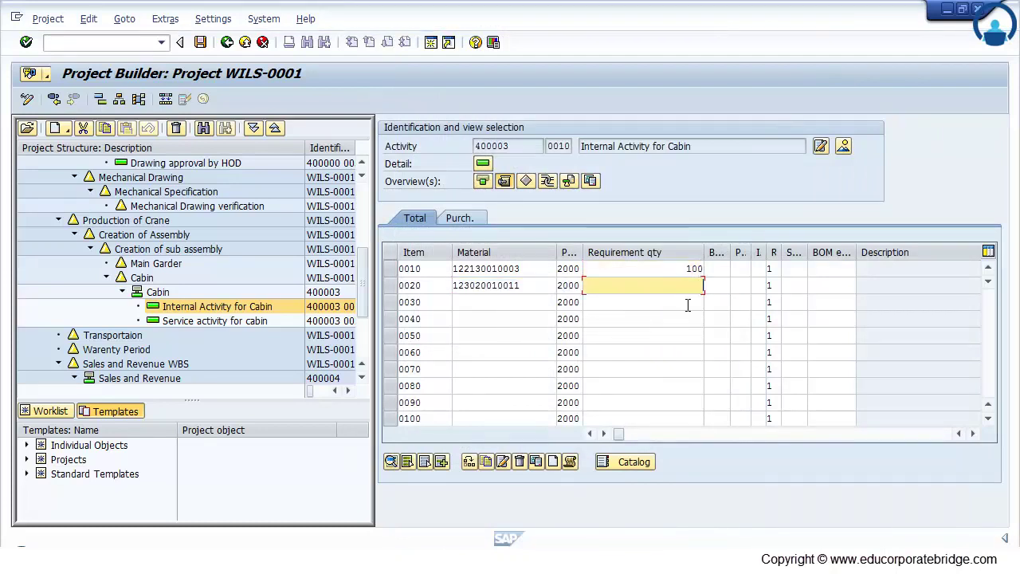
key(Return)
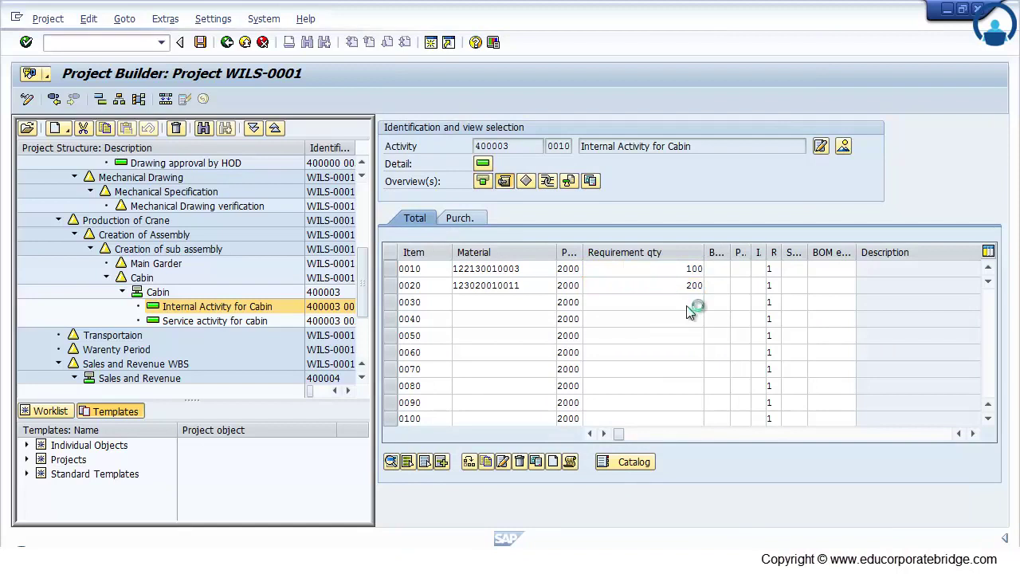
click(772, 270)
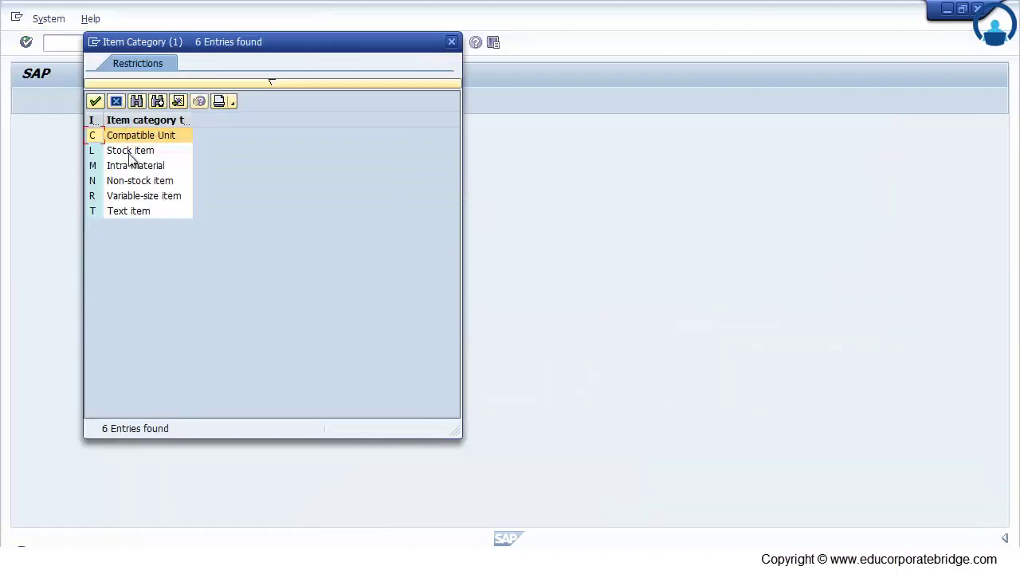
double_click(130, 151)
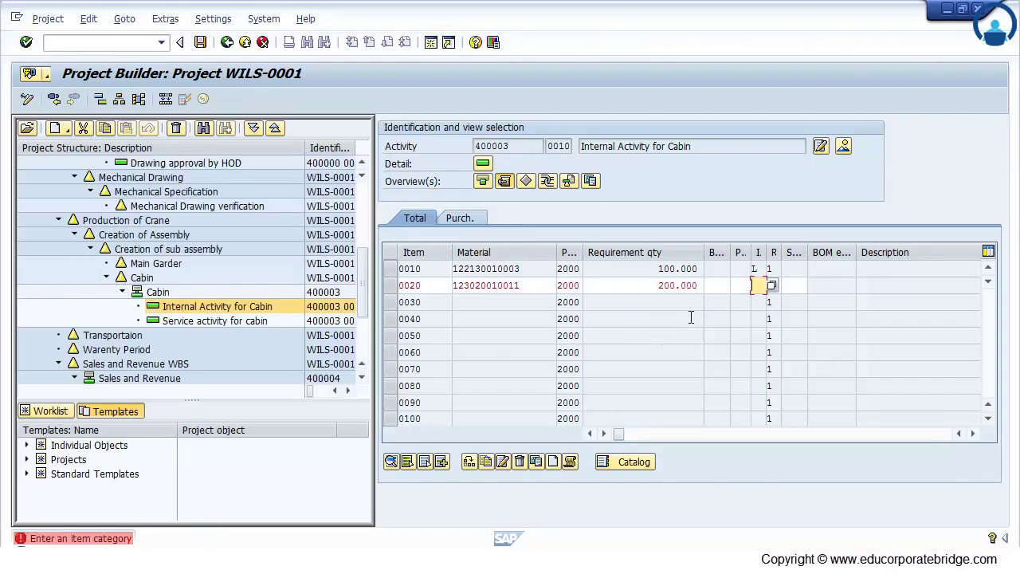
click(768, 303)
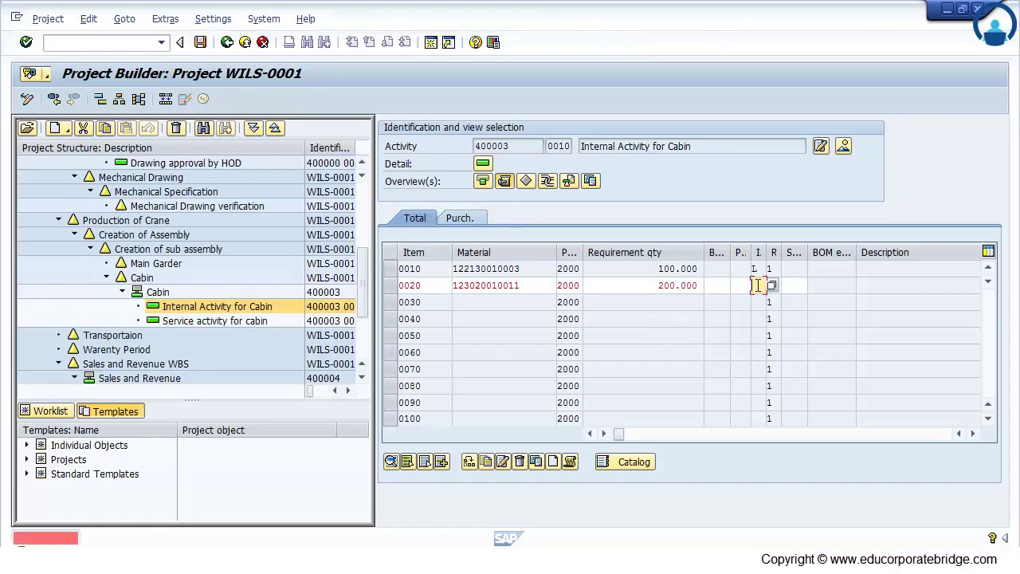
click(761, 302)
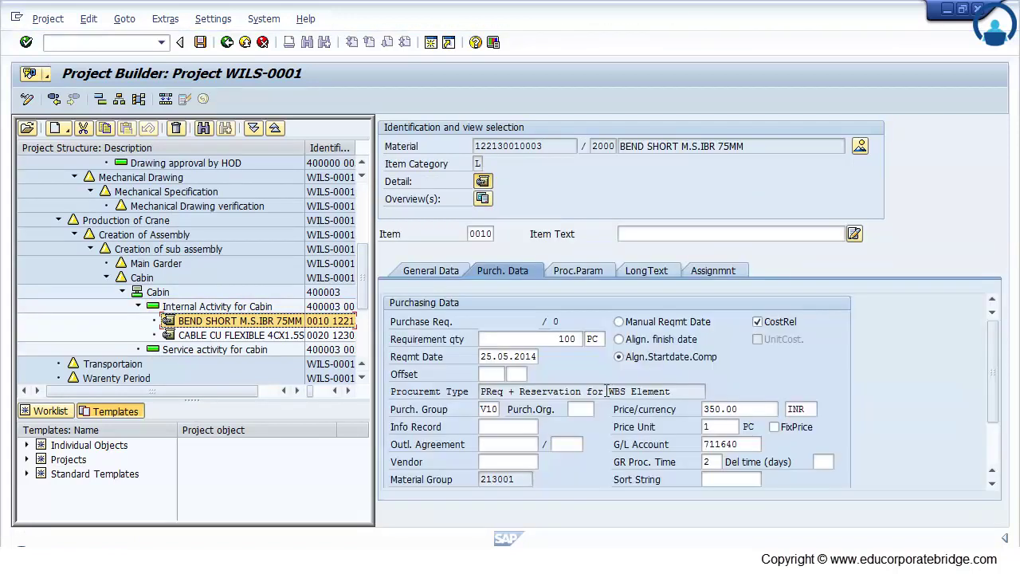
Review the flexible cable component's general and purchasing data, and select Never for its reservation/purchase requisition setting
click(247, 335)
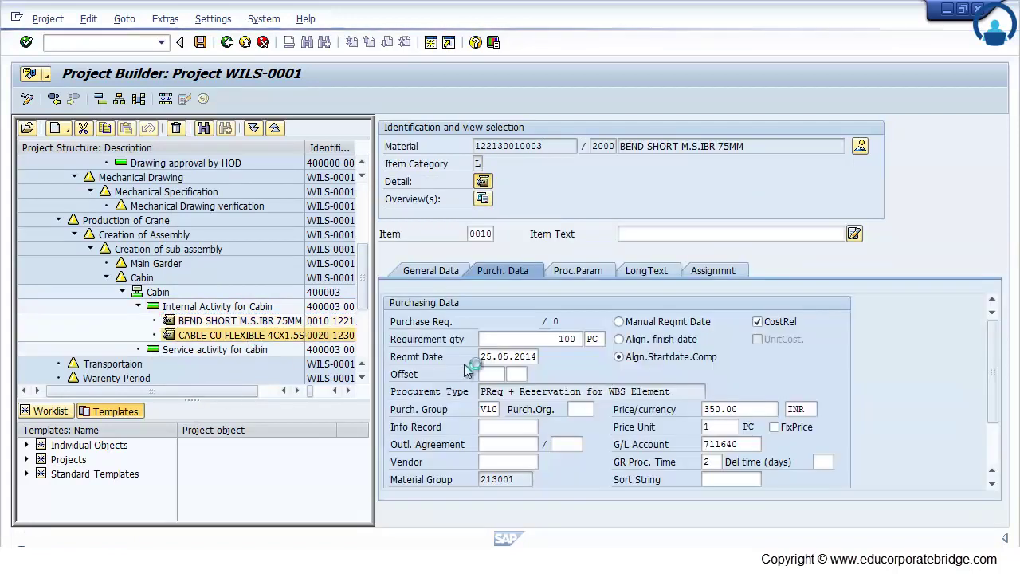
click(594, 270)
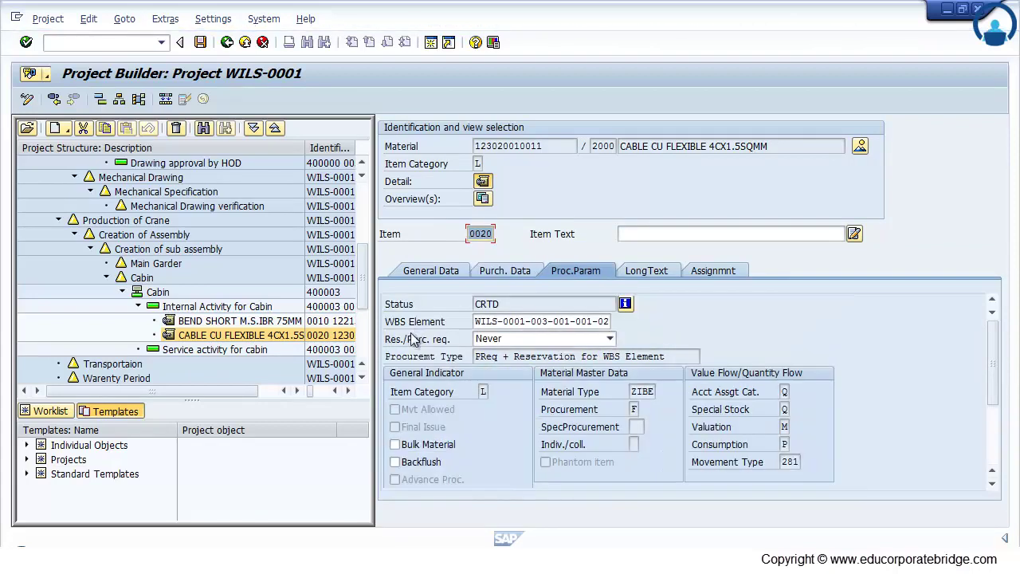
click(440, 270)
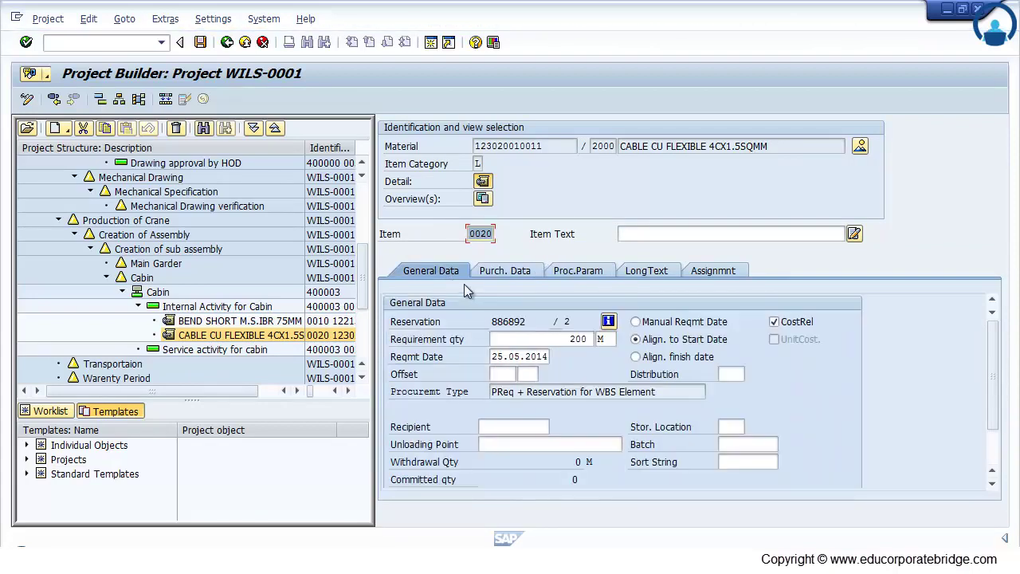
click(490, 271)
click(589, 271)
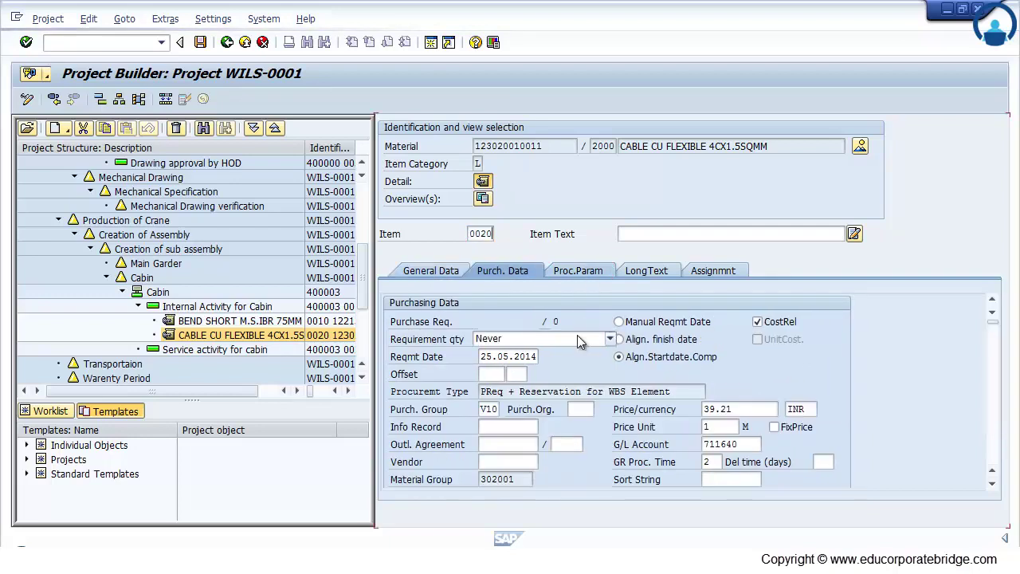
click(610, 340)
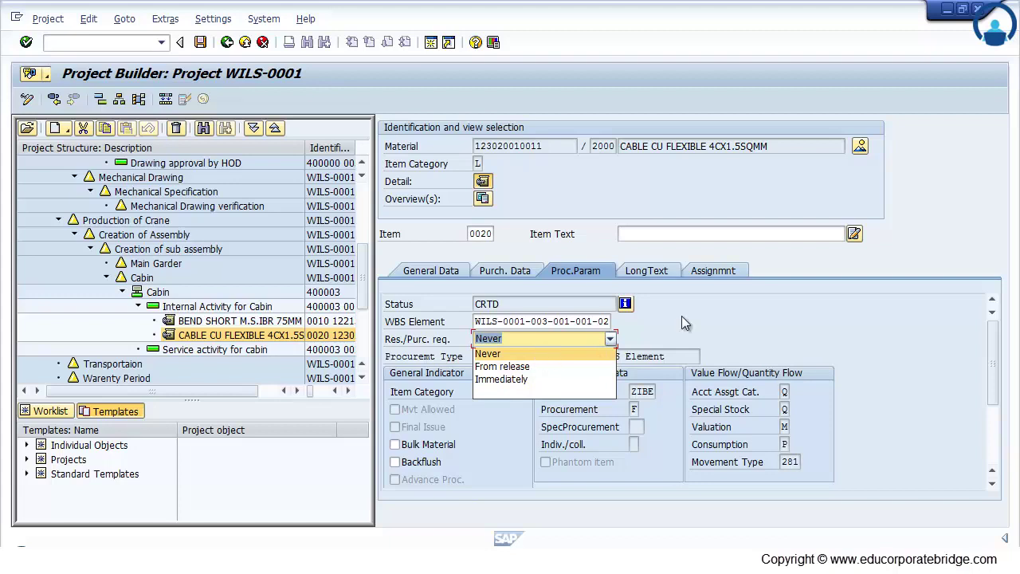
click(538, 354)
Examine the price, price unit and G/L account in the BEND SHORT component's purchasing data, and check the cable component's purchasing data
click(257, 326)
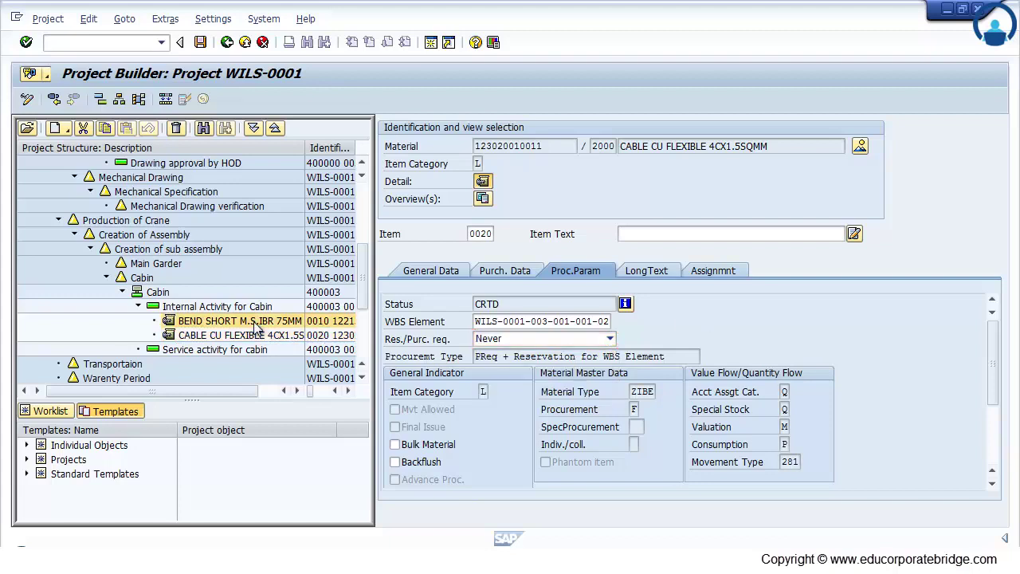
click(481, 272)
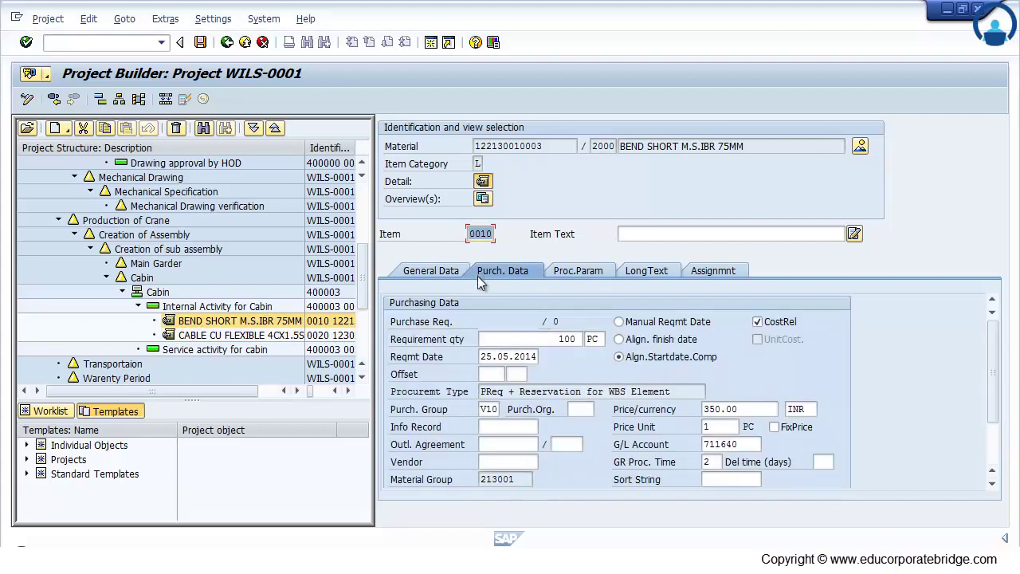
drag(763, 408, 685, 407)
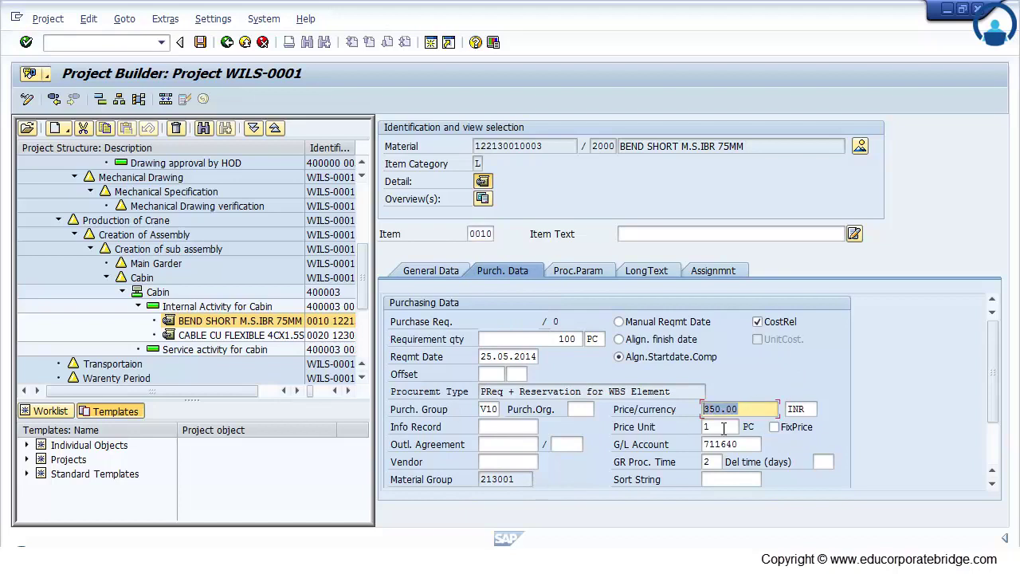
click(754, 444)
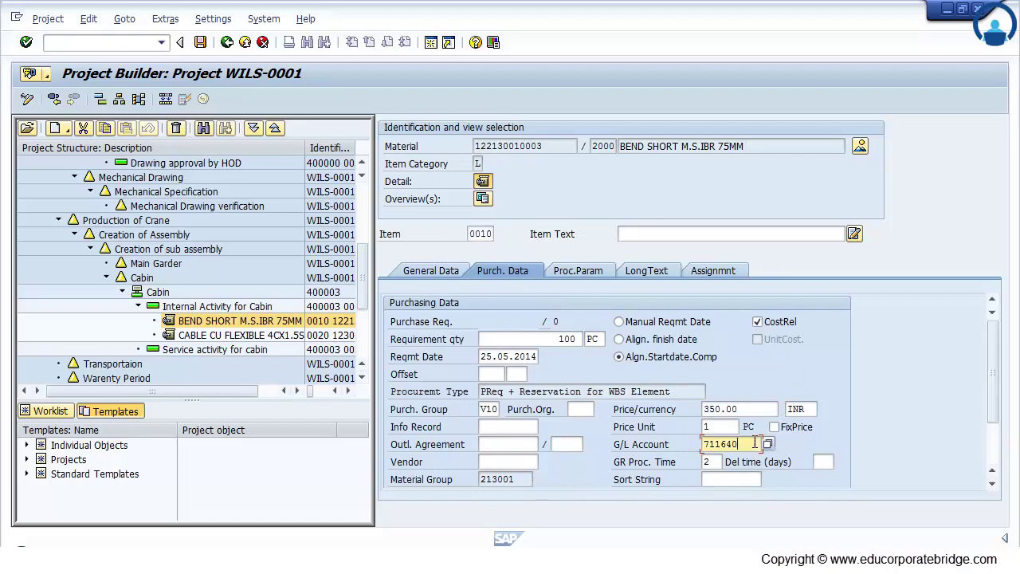
click(719, 427)
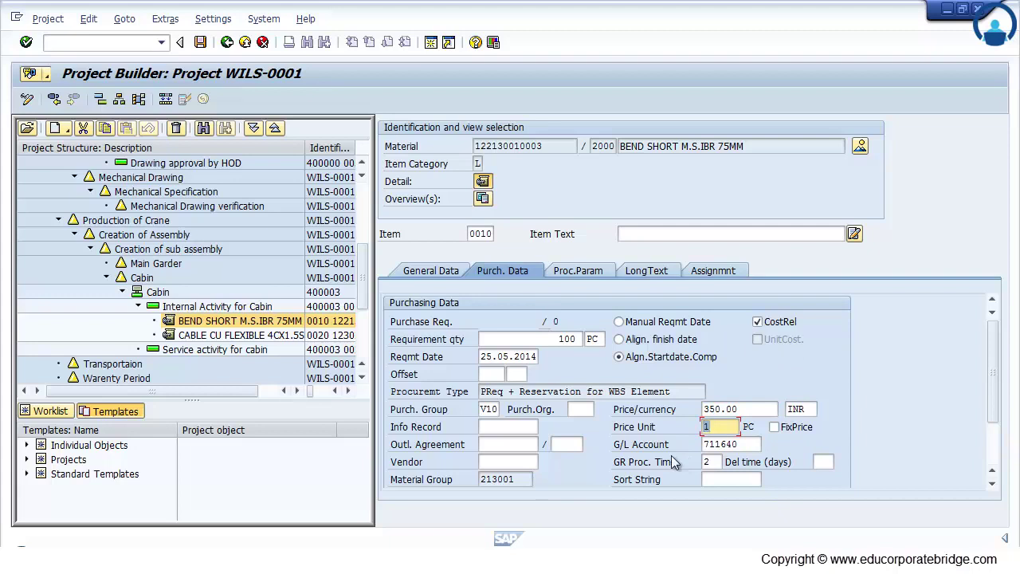
click(285, 335)
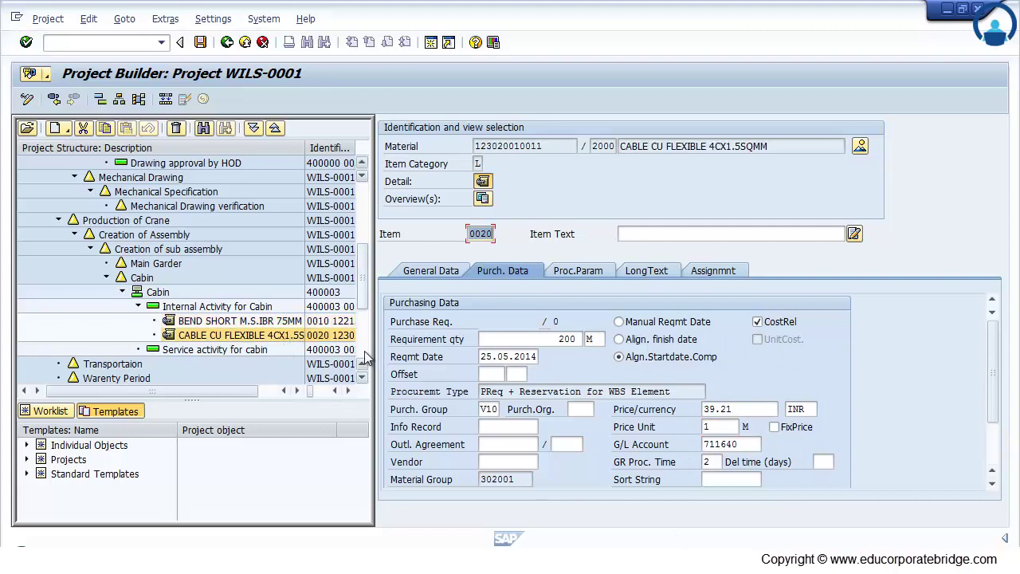
Save project WILS-0001 with its Cabin component assignments and bring up the open windows for switching
click(358, 265)
drag(364, 263, 371, 171)
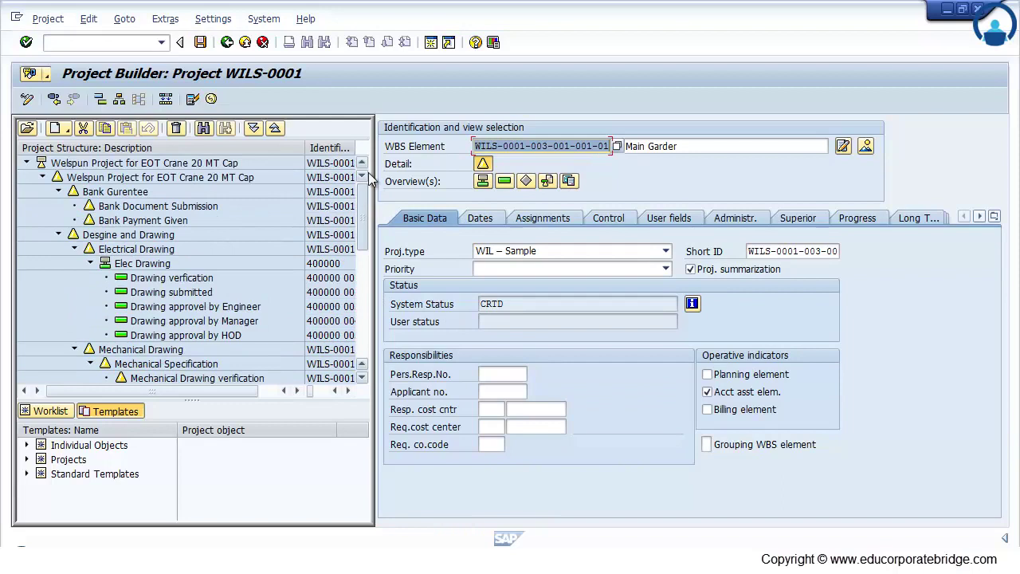
click(201, 45)
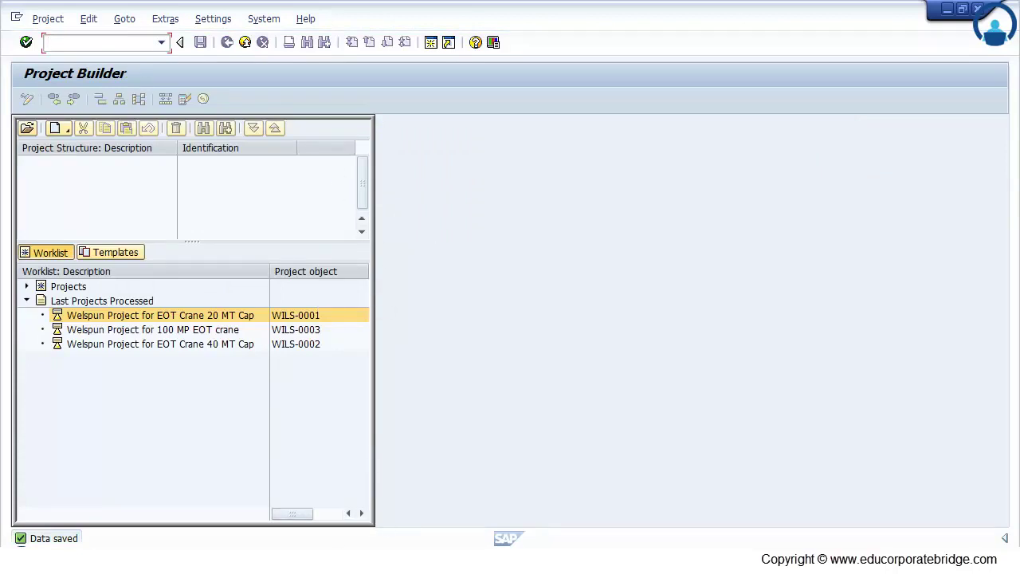
key(alt+Tab)
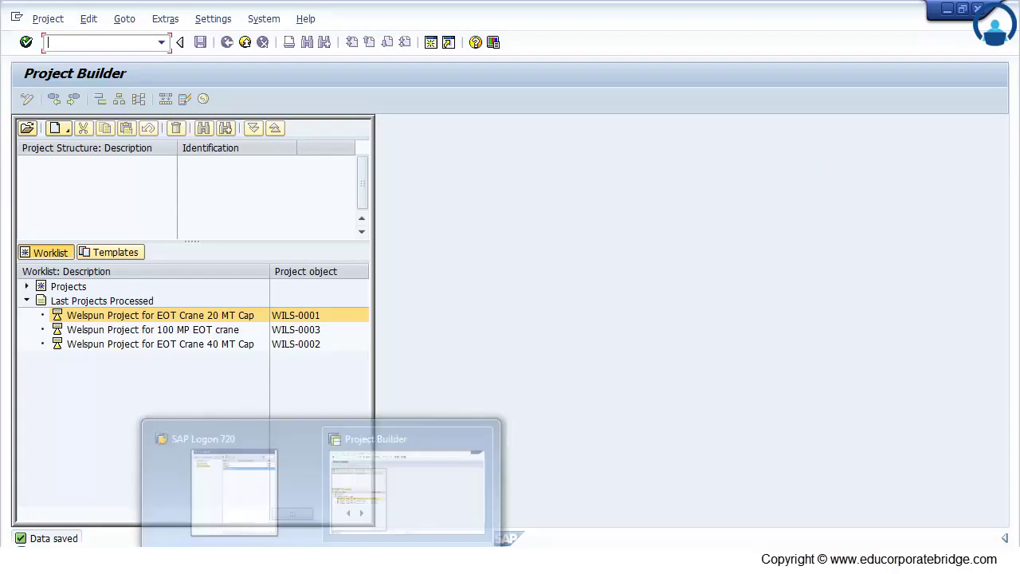